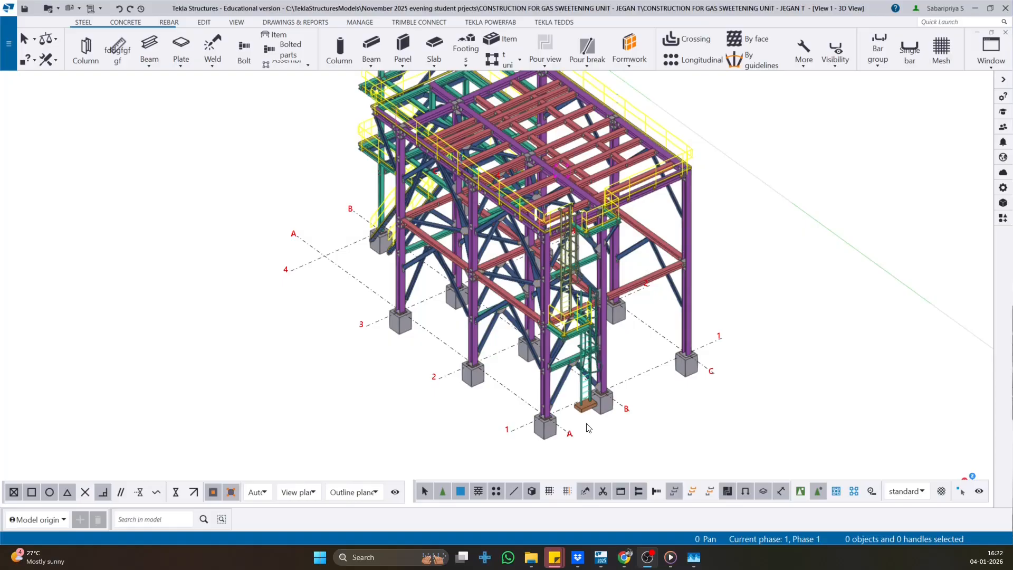
scroll(463, 248, "down", 2)
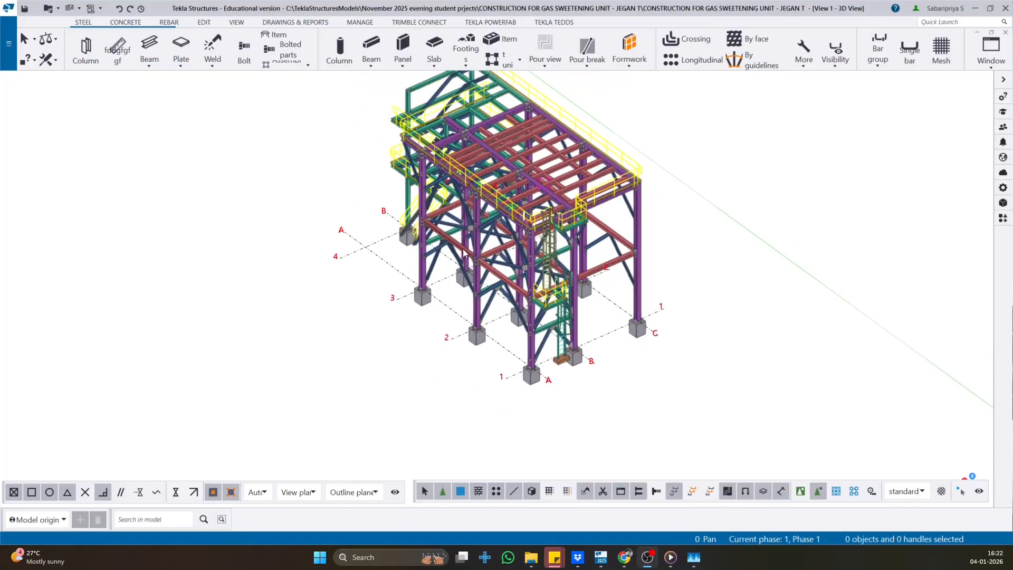
mouse_move(463, 249)
middle_mouse_down("ctrl")
mouse_move(489, 258)
mouse_move(476, 345)
middle_mouse_up("ctrl")
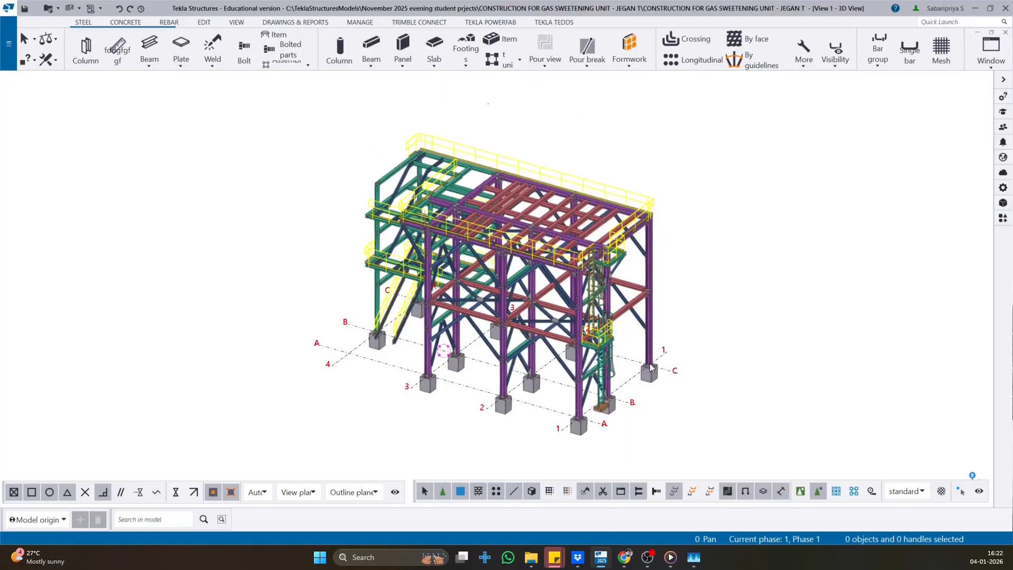
middle_click_drag(650, 363, 652, 262)
left_click(796, 341)
scroll(741, 356, "down", 1)
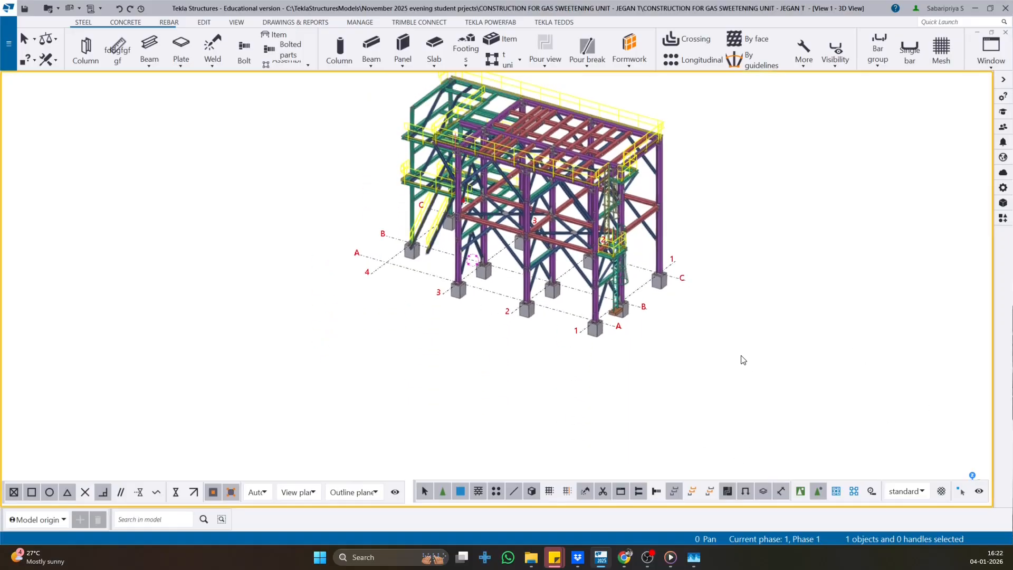
left_click_drag(775, 409, 317, 69)
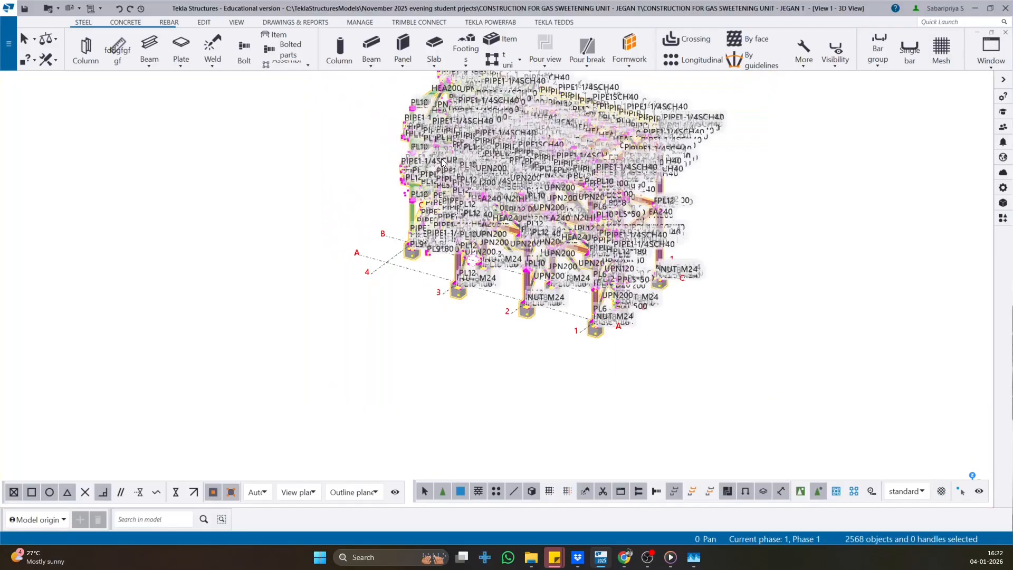
middle_click_drag(471, 164, 514, 182, "ctrl")
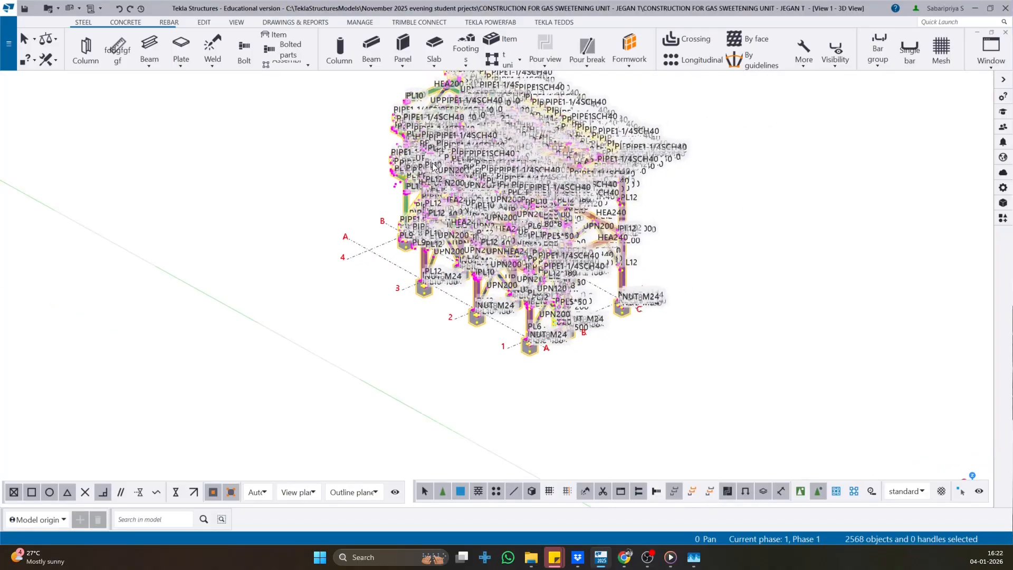
scroll(519, 184, "up", 1)
scroll(478, 160, "up", 1)
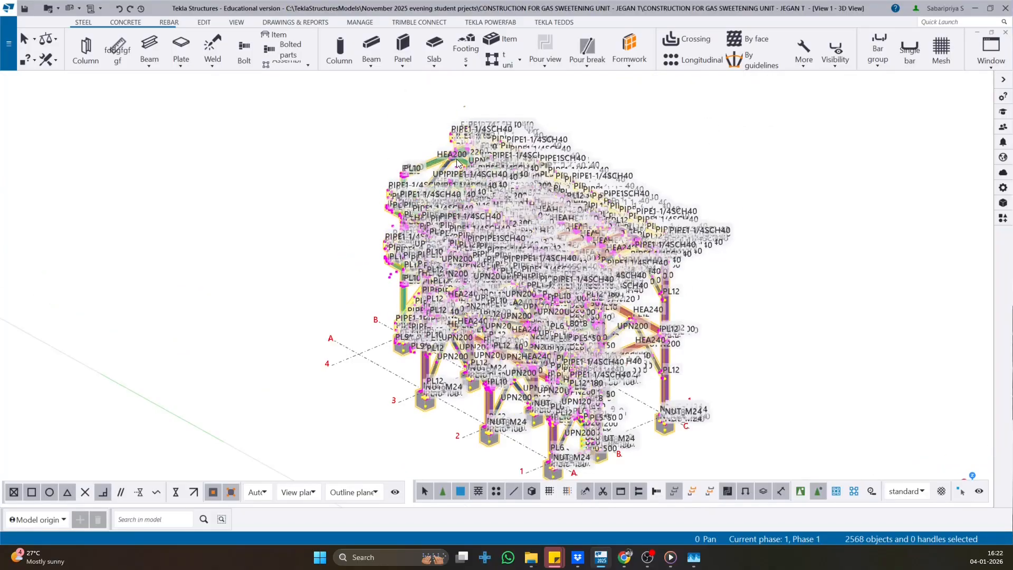
left_click(310, 169)
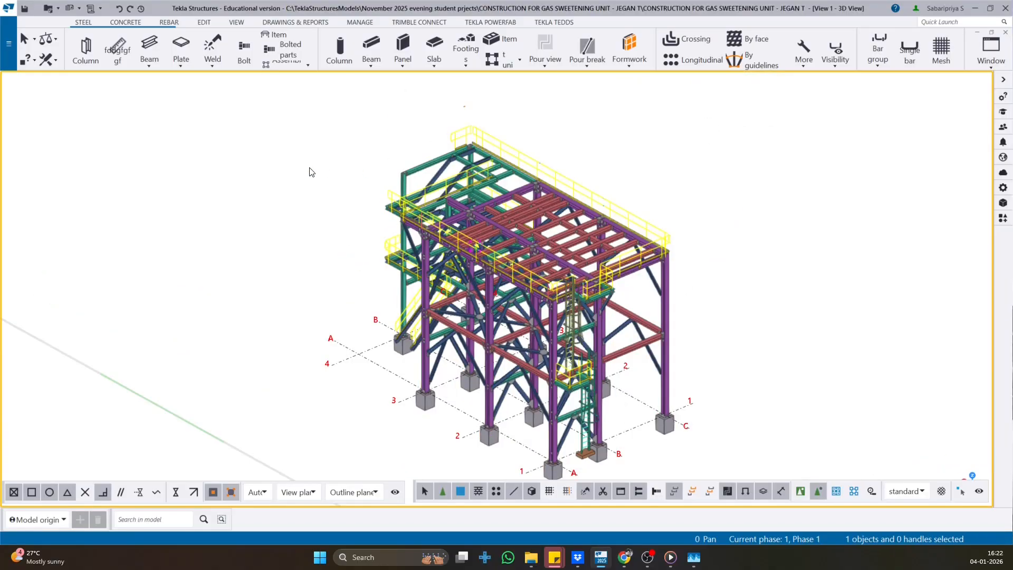
- Select the structure's upper parts together with the columns using a crossing window and run a clash check on the selection
left_click_drag(695, 313, 363, 109)
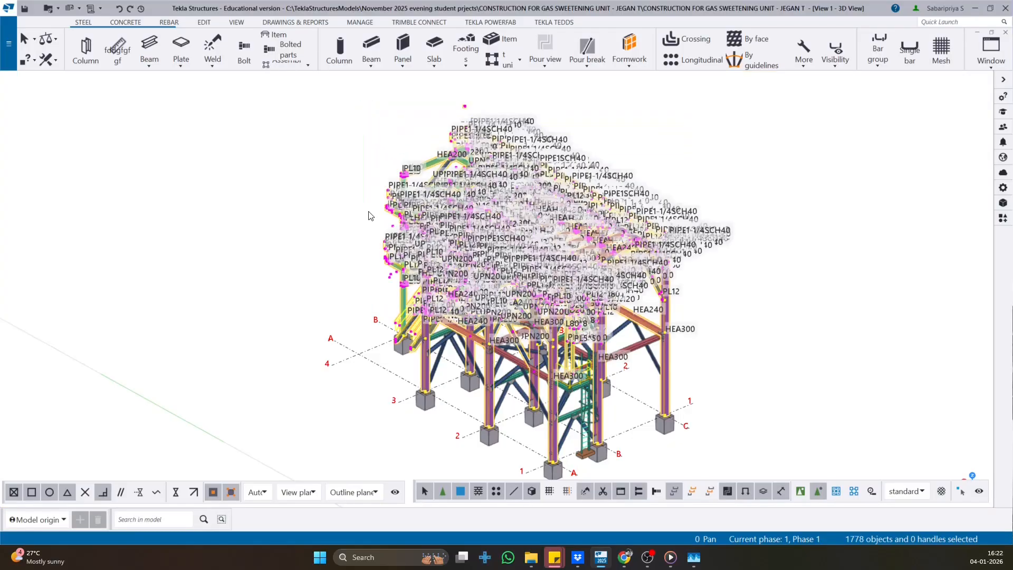
middle_click_drag(452, 213, 741, 144, "ctrl")
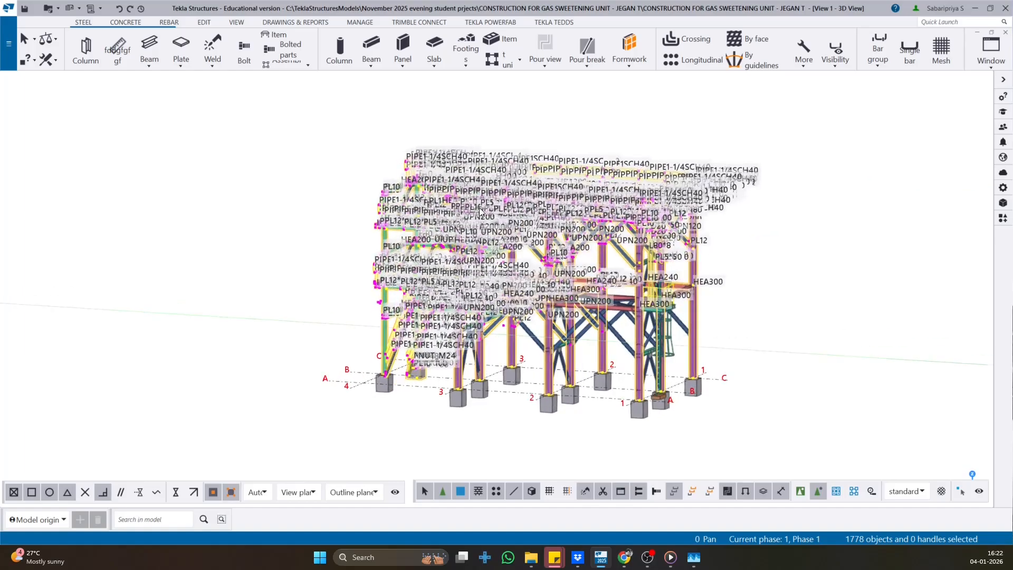
right_click(717, 116)
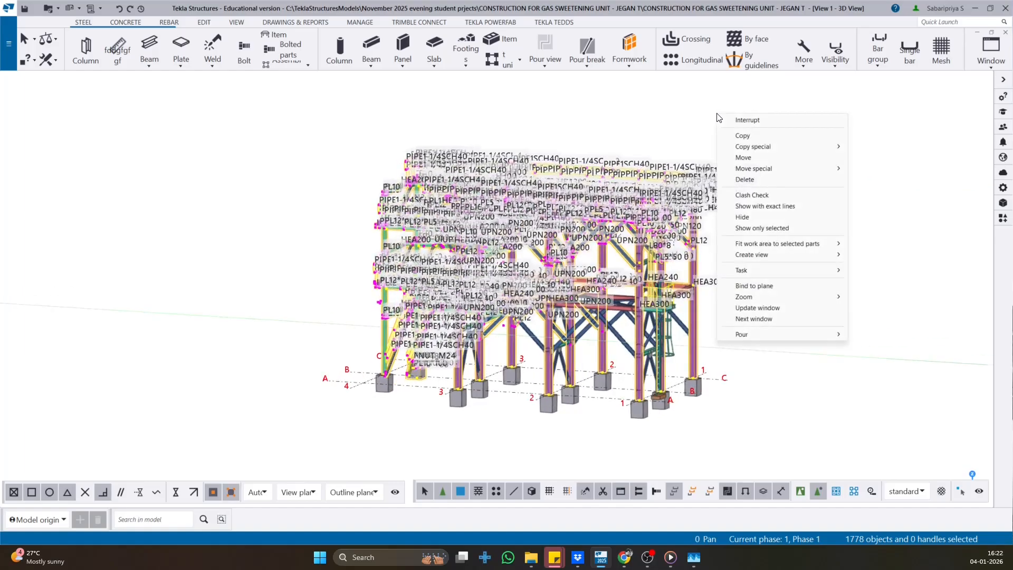
left_click(758, 196)
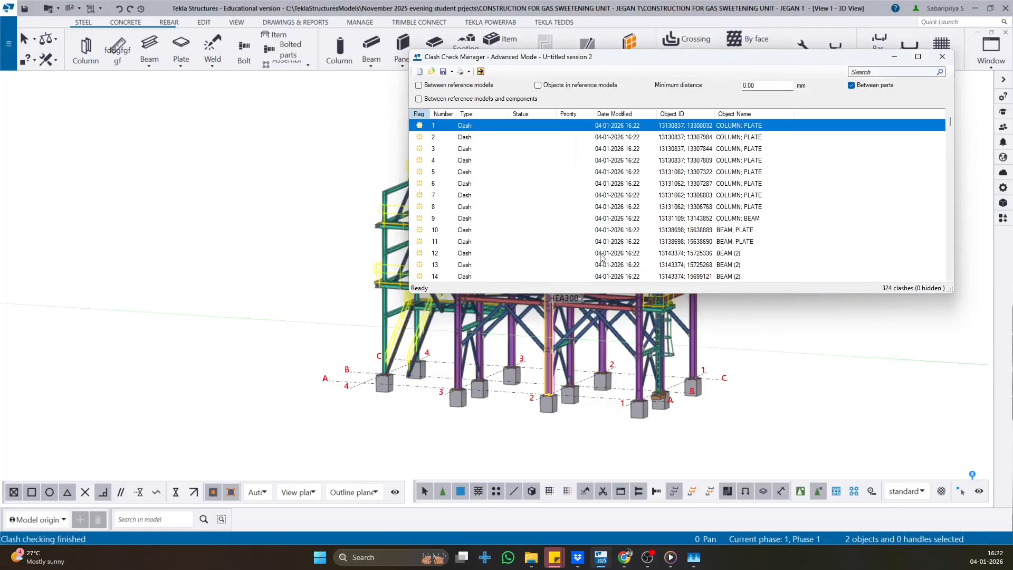
- Rearrange the model view and the Clash Check Manager window to see both, and clear the part selection in the model
middle_click_drag(251, 197, 137, 211)
middle_click_drag(376, 267, 256, 261)
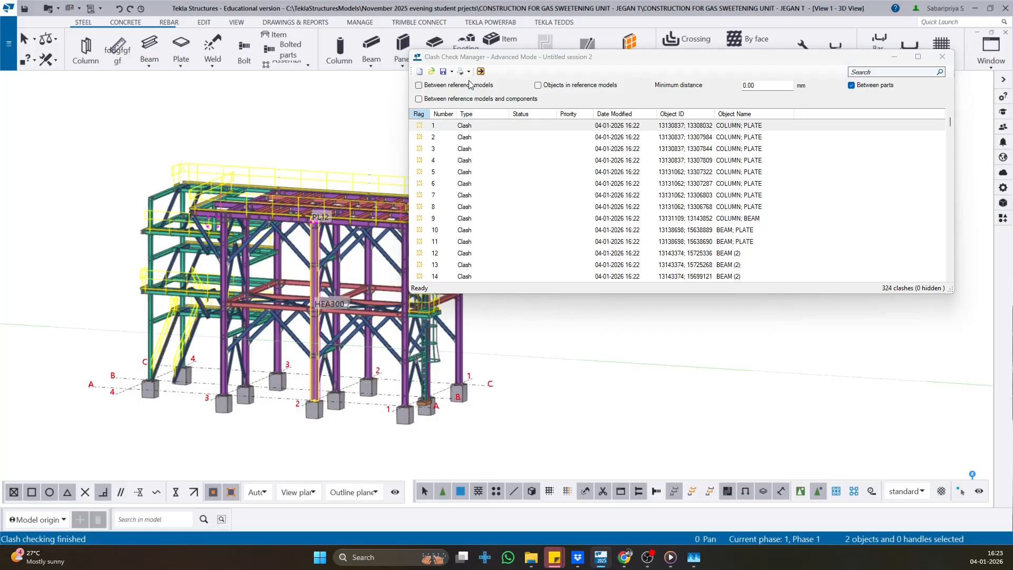
left_click_drag(468, 63, 538, 141)
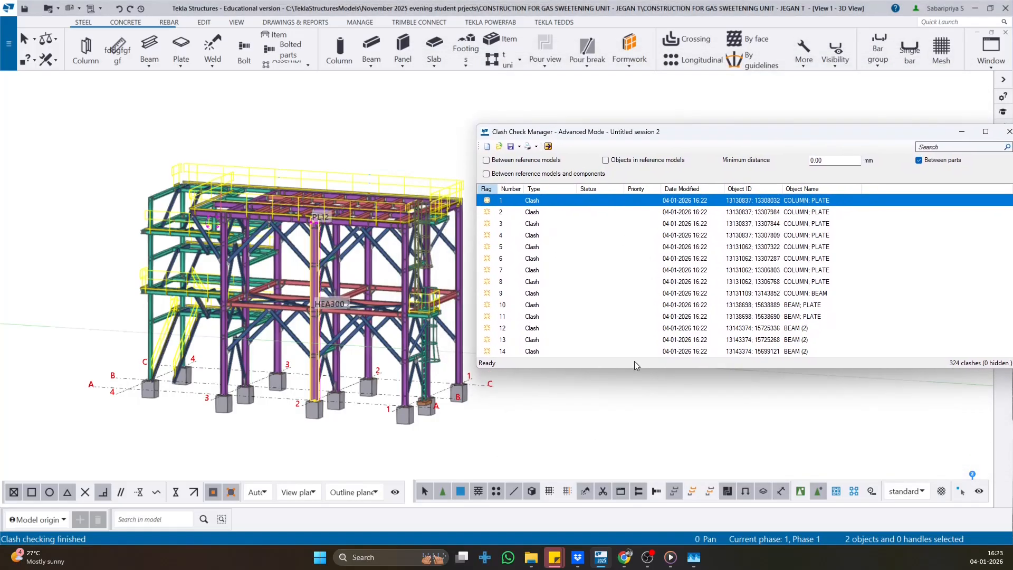
left_click(422, 501)
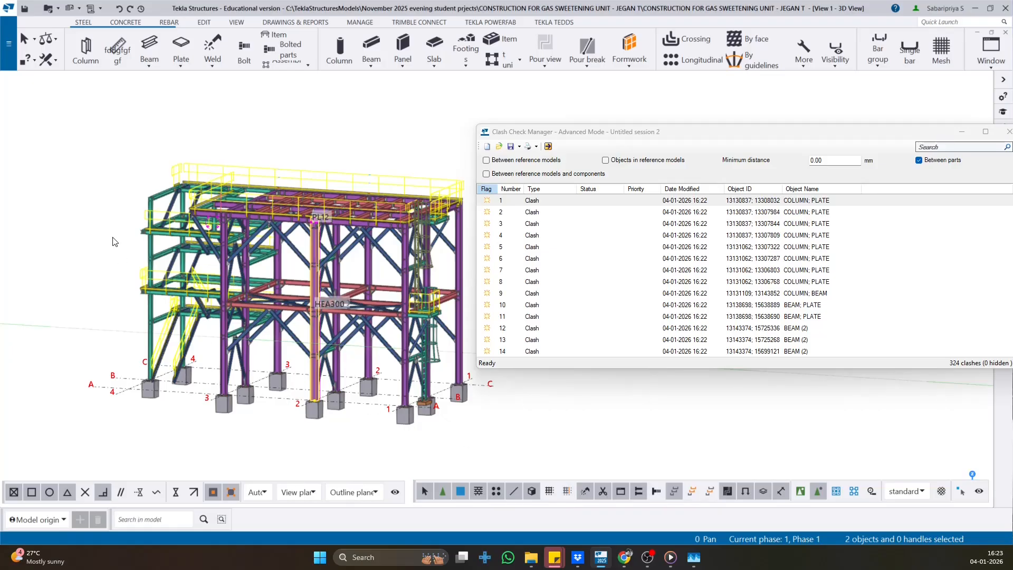
scroll(266, 251, "down", 2)
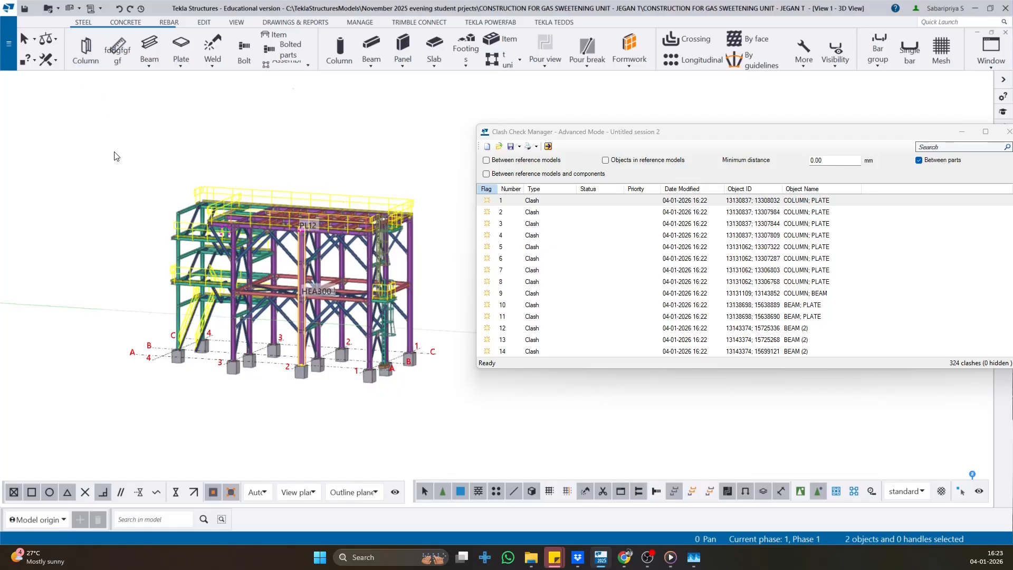
left_click_drag(116, 146, 63, 233)
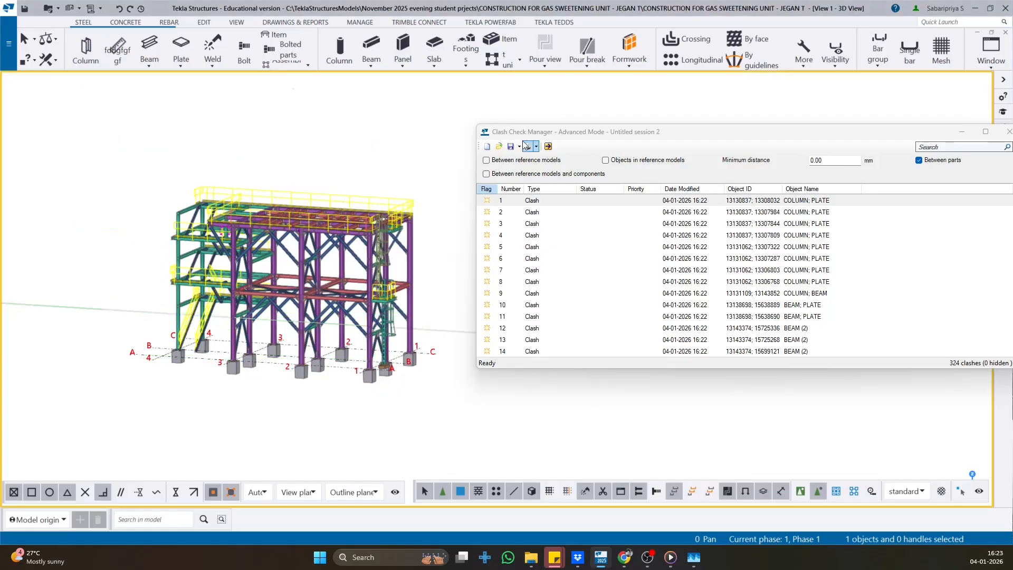
left_click_drag(572, 132, 466, 94)
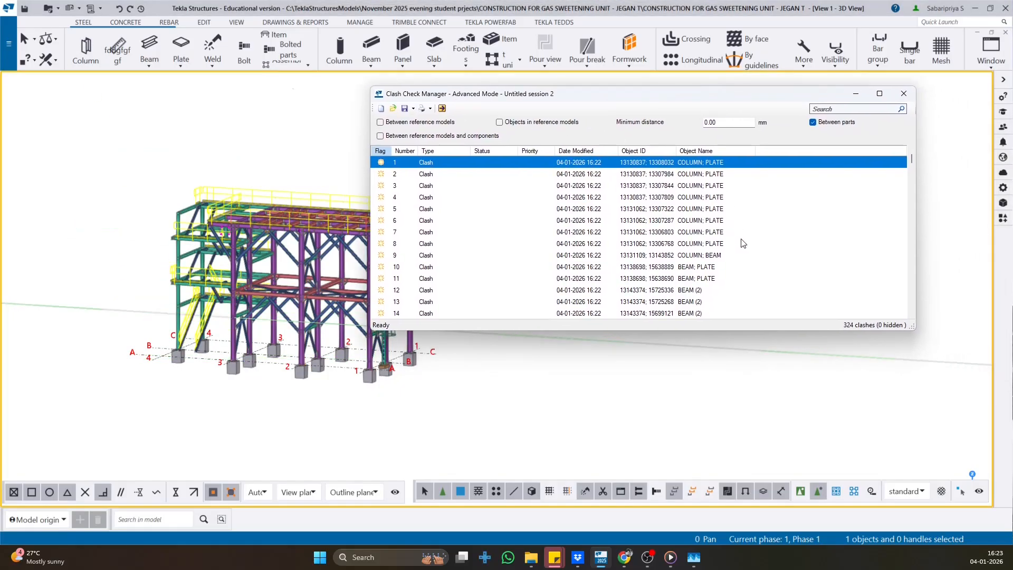
- Examine the clash list in number order, checking which object types clash, and highlight the parts of clash 1
scroll(678, 234, "down", 8)
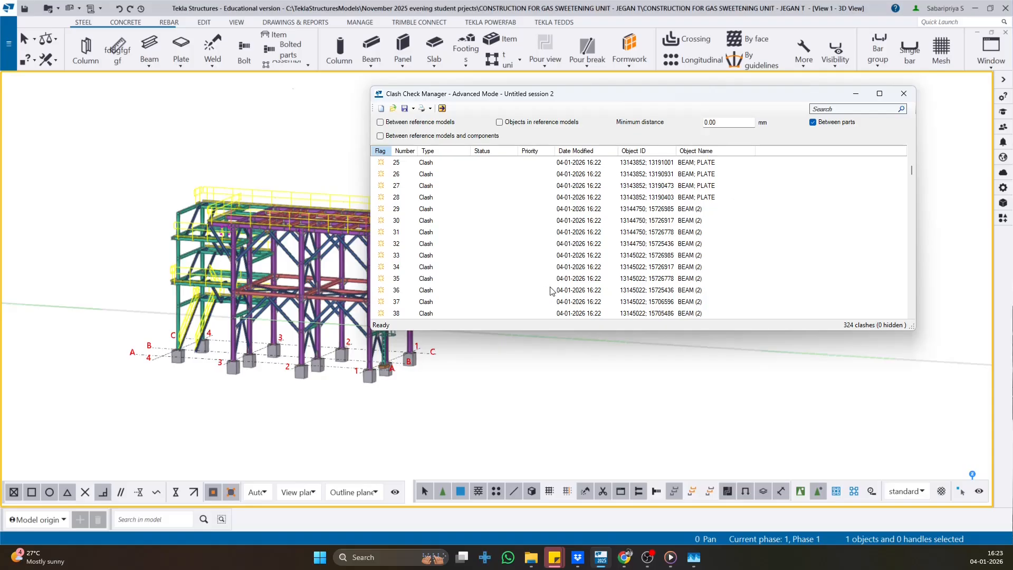
scroll(562, 287, "up", 8)
key("Home")
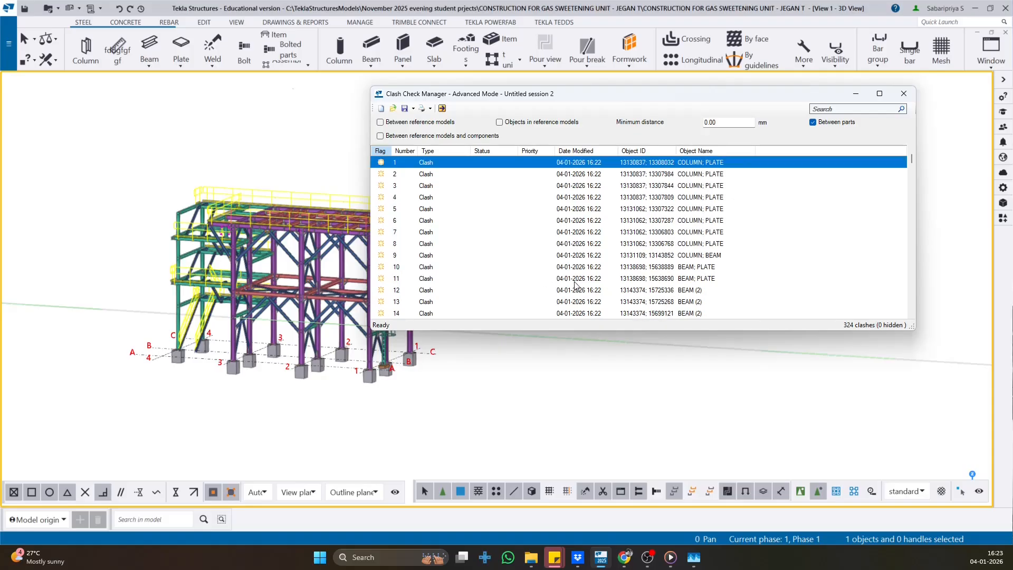
scroll(708, 231, "down", 20)
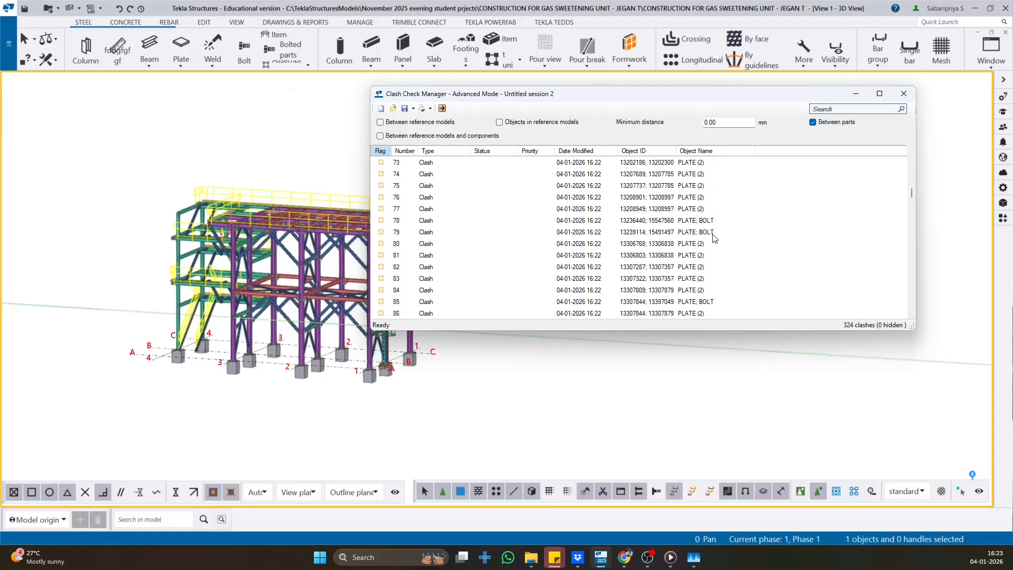
scroll(720, 233, "down", 1)
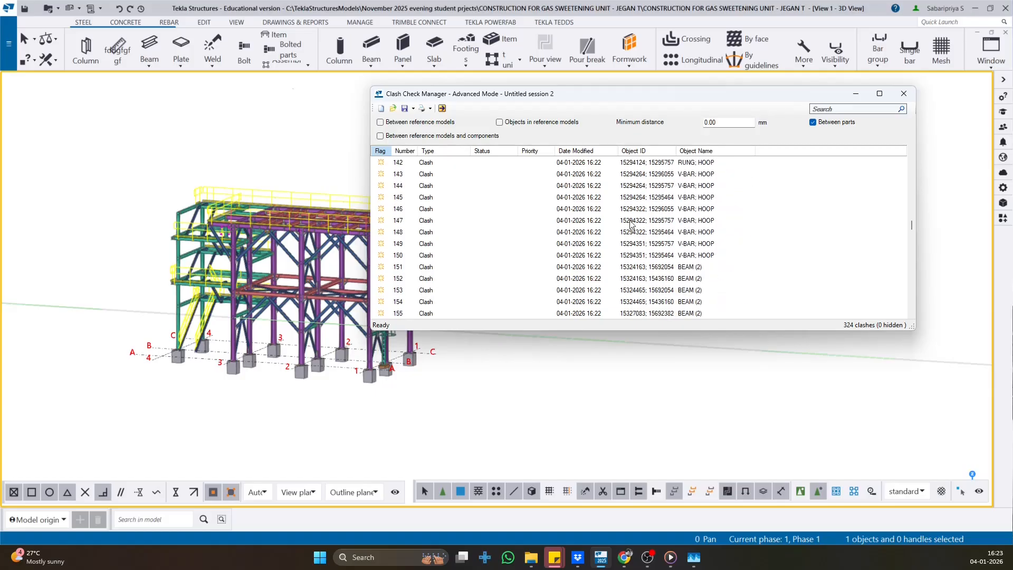
scroll(707, 221, "up", 20)
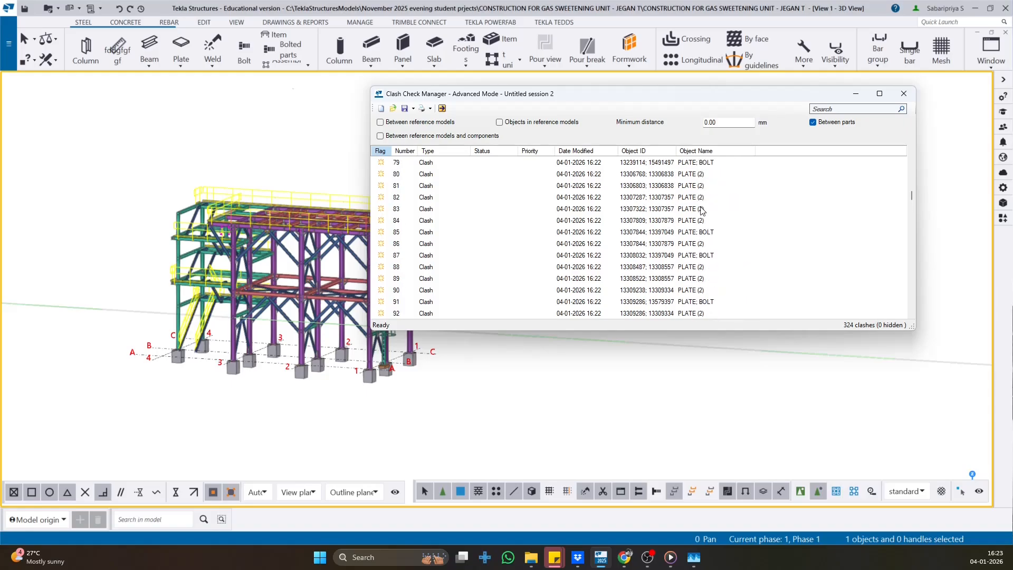
key("Home")
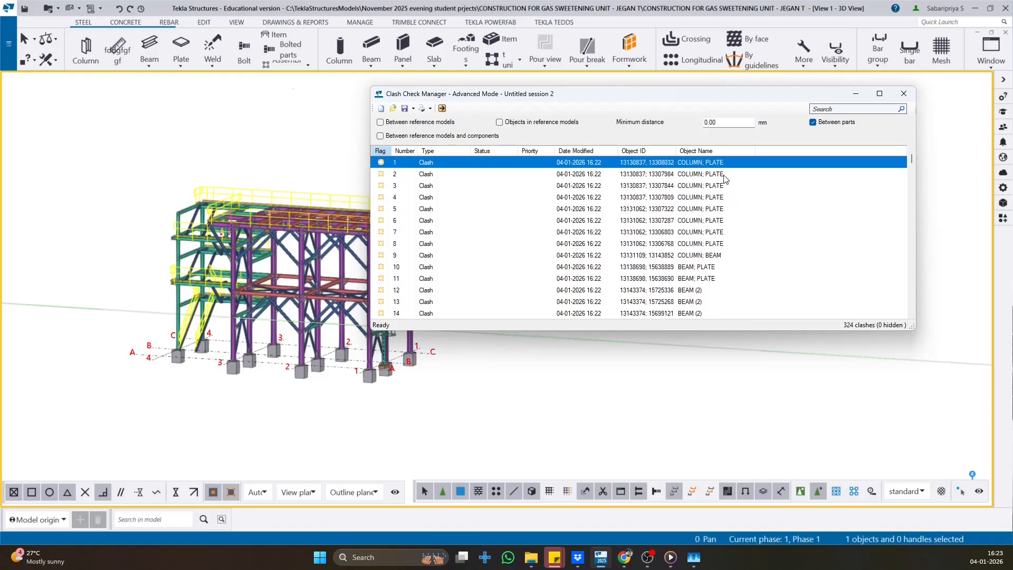
left_click(699, 164)
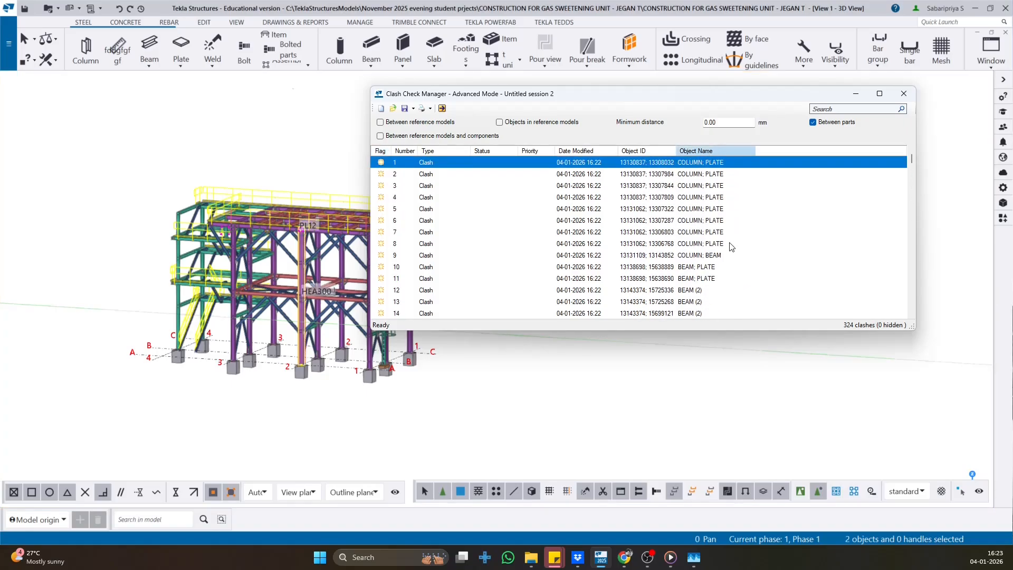
scroll(731, 243, "down", 13)
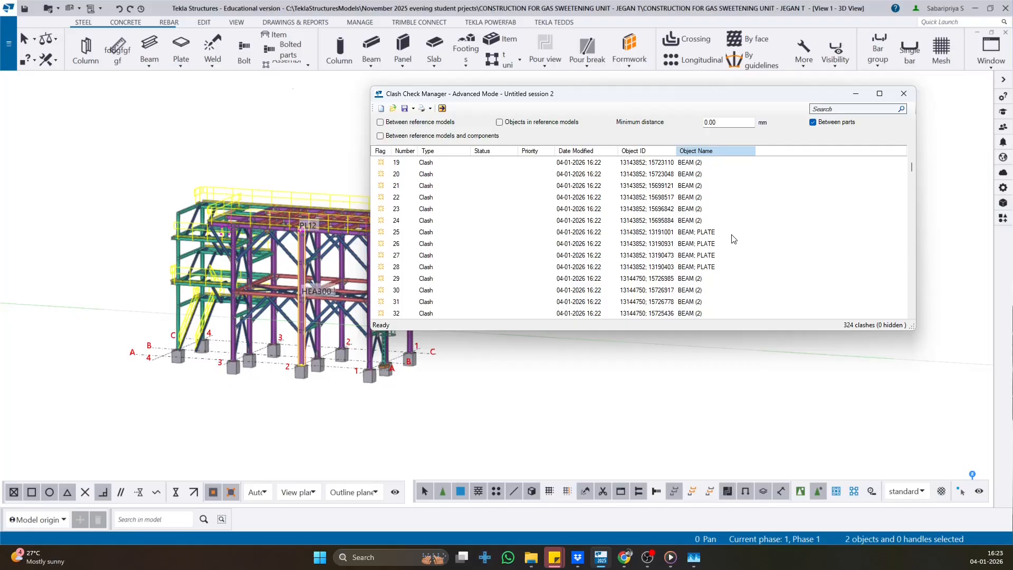
- Sort the clash list by object name and review the grouped entries
left_click(712, 153)
scroll(698, 226, "up", 13)
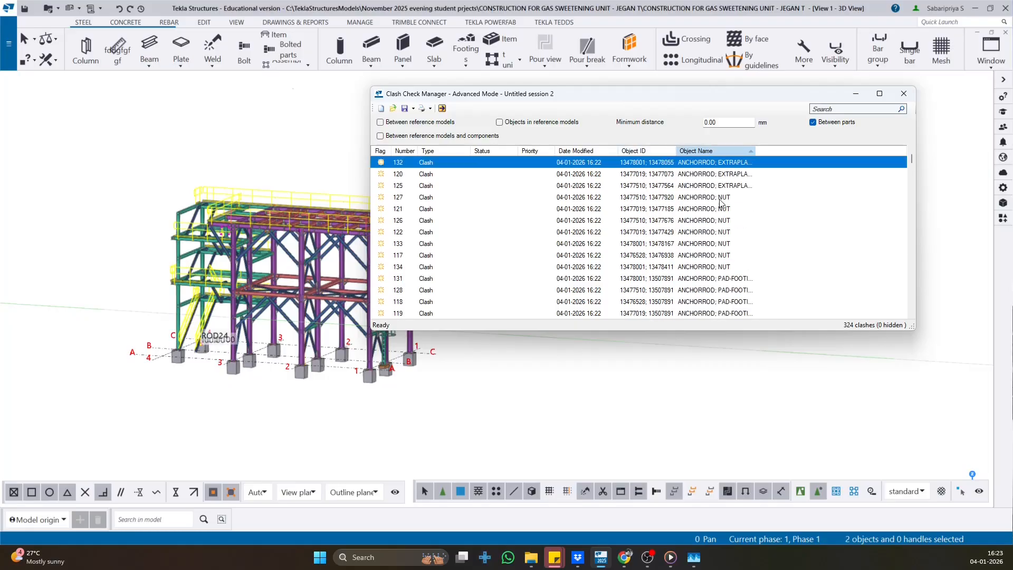
scroll(733, 171, "down", 20)
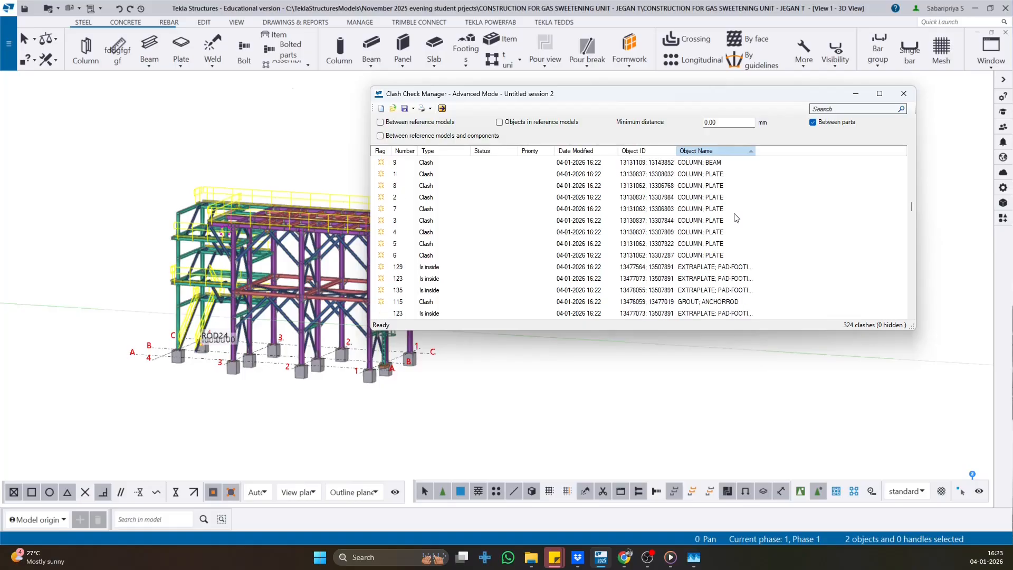
scroll(734, 226, "up", 20)
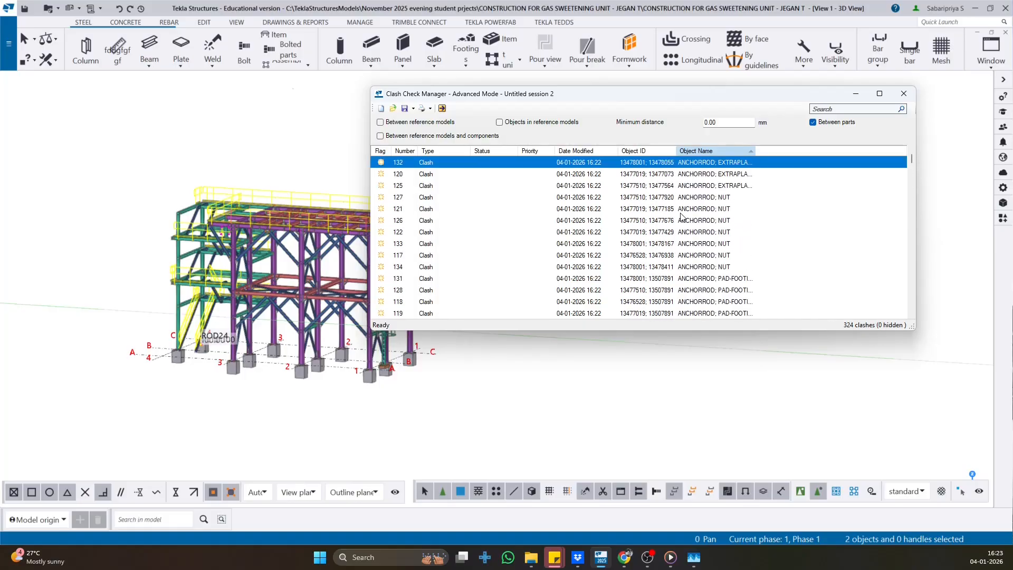
scroll(681, 217, "down", 10)
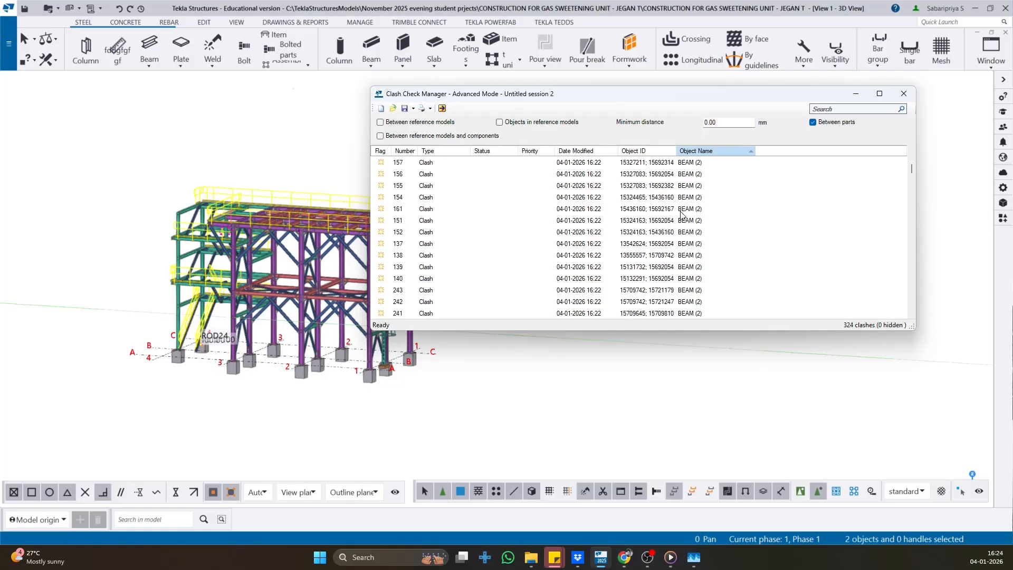
- Select clash 156 between two beams in the list and locate the highlighted parts in the 3D model
left_click(684, 176)
left_click(678, 196)
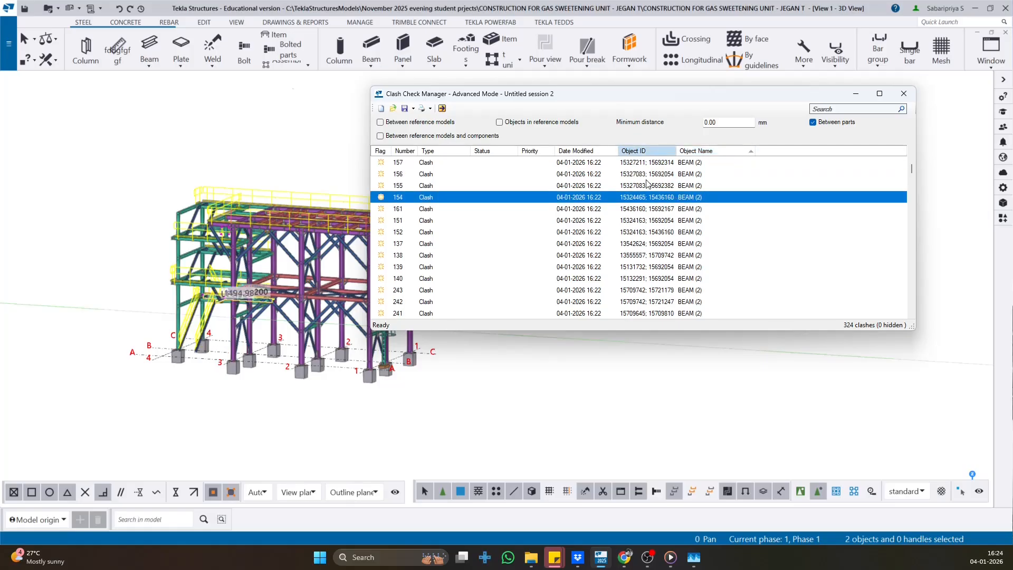
left_click(647, 178)
middle_click_drag(268, 383, 31, 340, "ctrl")
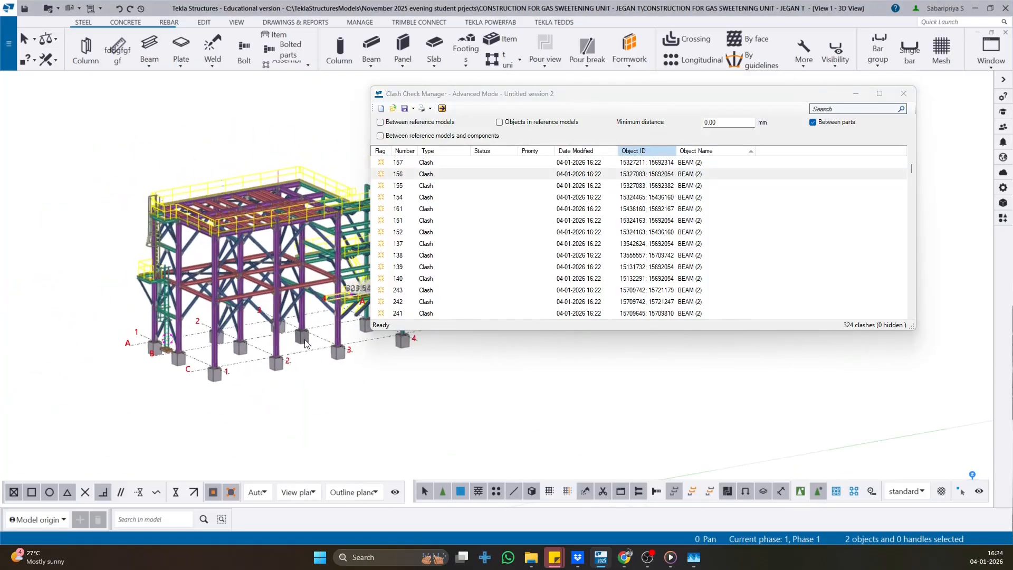
scroll(228, 291, "up", 8)
scroll(229, 291, "up", 3)
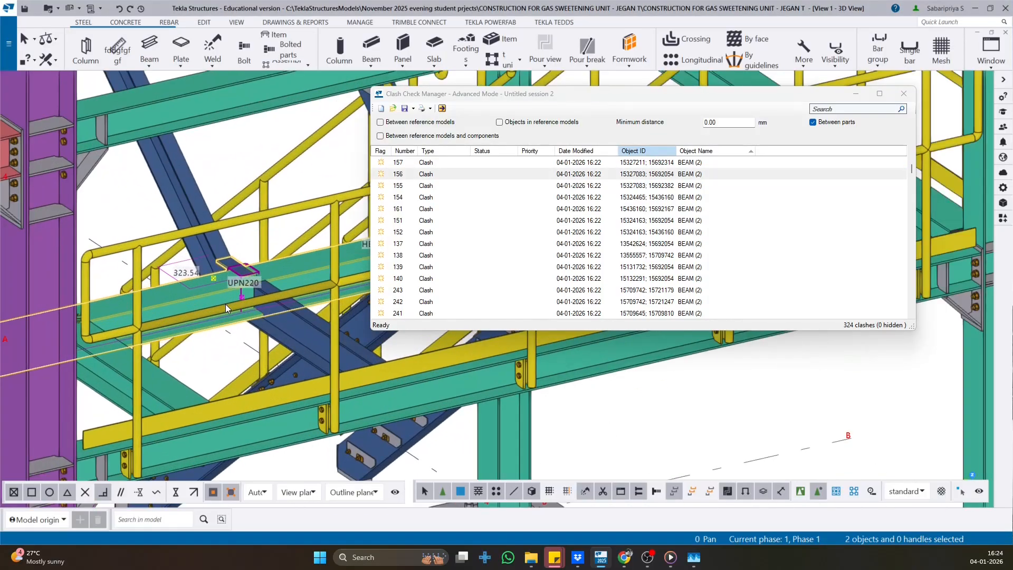
scroll(248, 337, "down", 2)
scroll(274, 375, "up", 2)
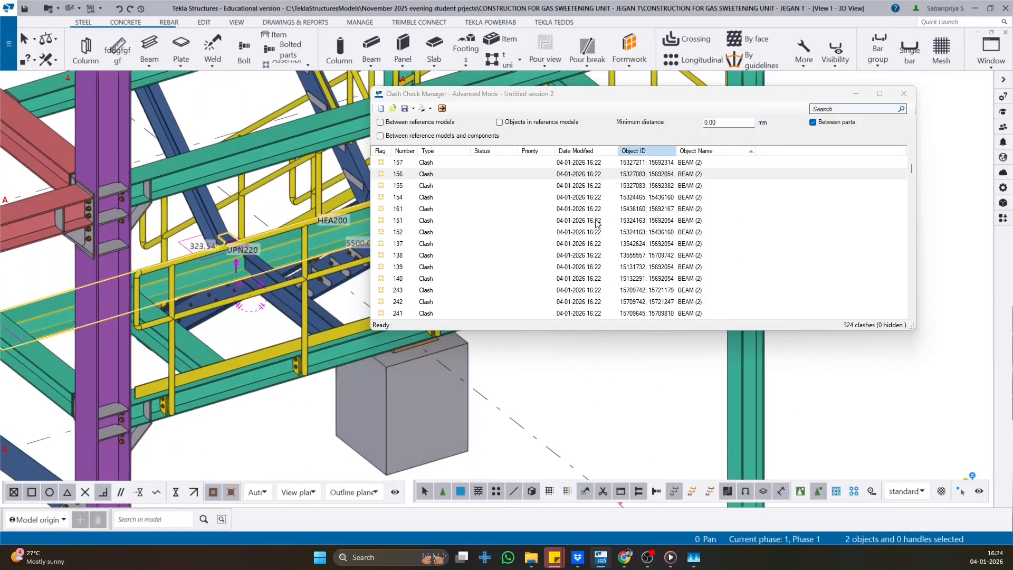
- Zoom the model view to the selected clashing beams with Zoom selected
right_click(524, 441)
mouse_move(564, 375)
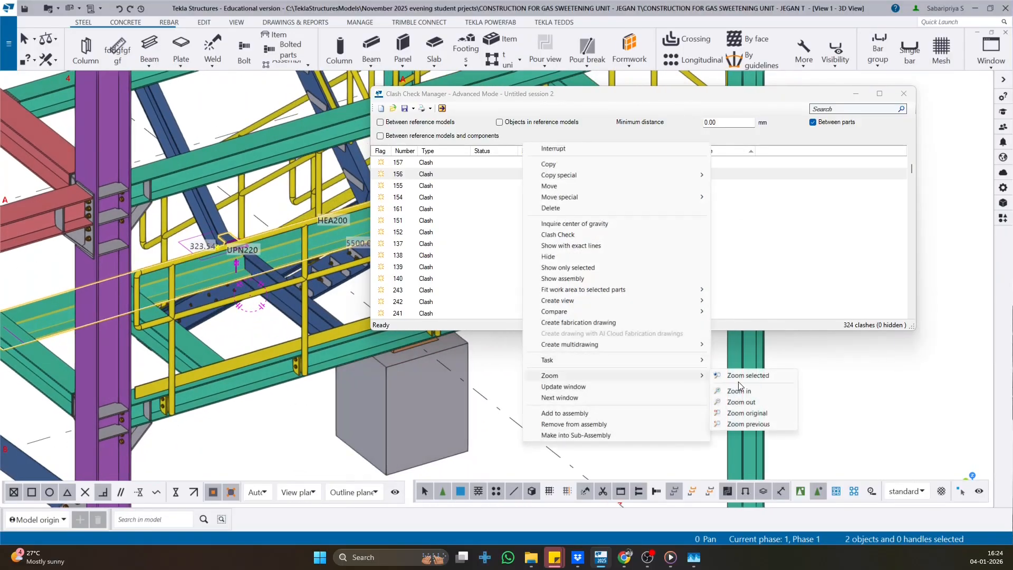
left_click(741, 379)
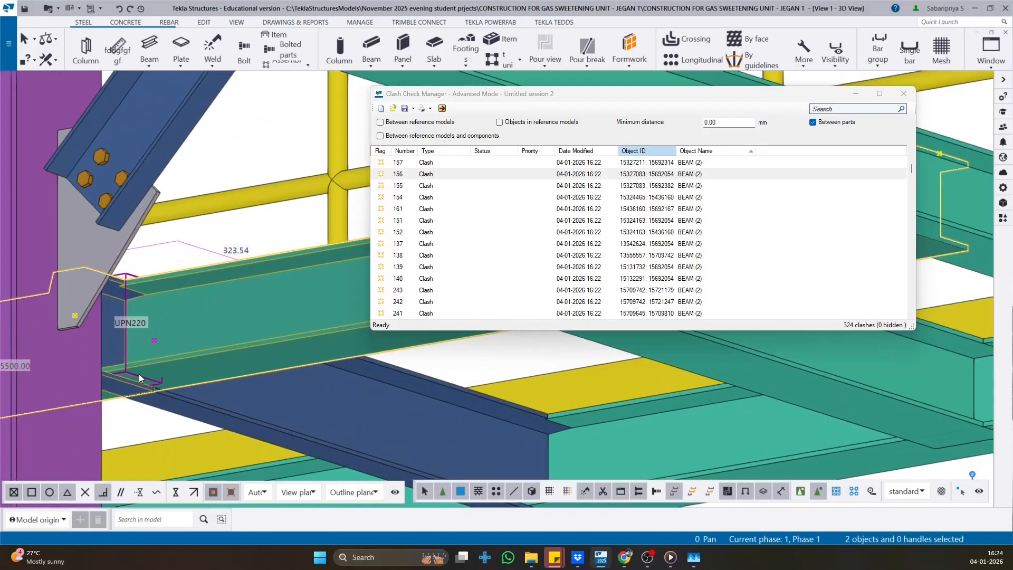
mouse_move(138, 374)
middle_mouse_down("ctrl")
mouse_move(111, 322)
mouse_move(153, 293)
mouse_move(240, 366)
mouse_move(127, 353)
mouse_move(152, 305)
middle_mouse_up("ctrl")
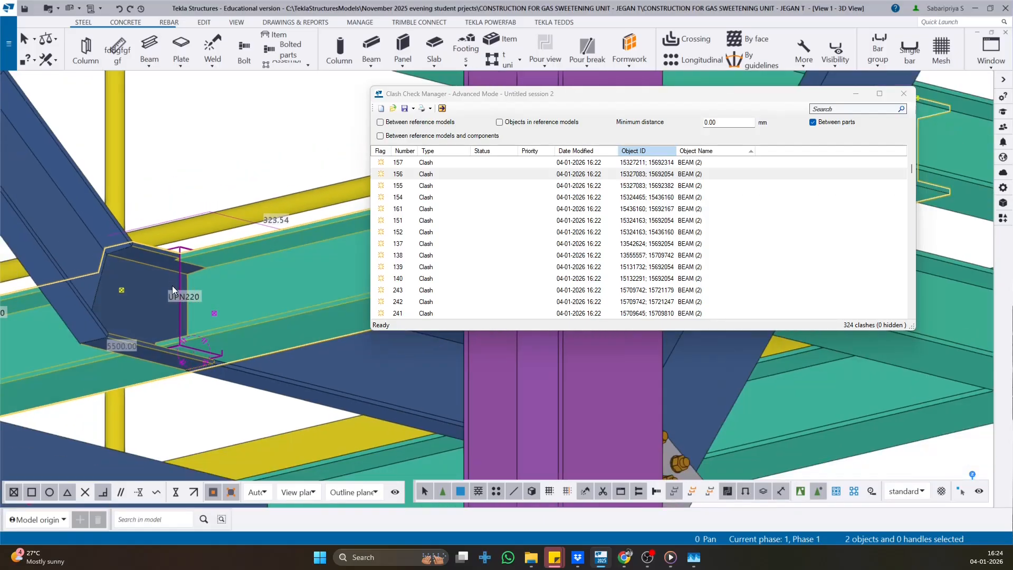
left_click(226, 261)
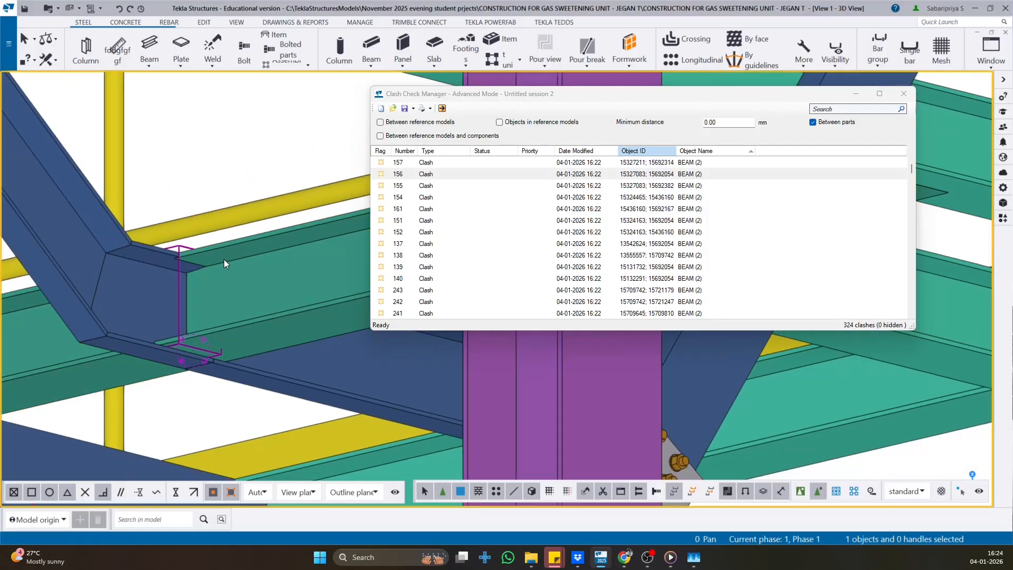
key("ctrl+f")
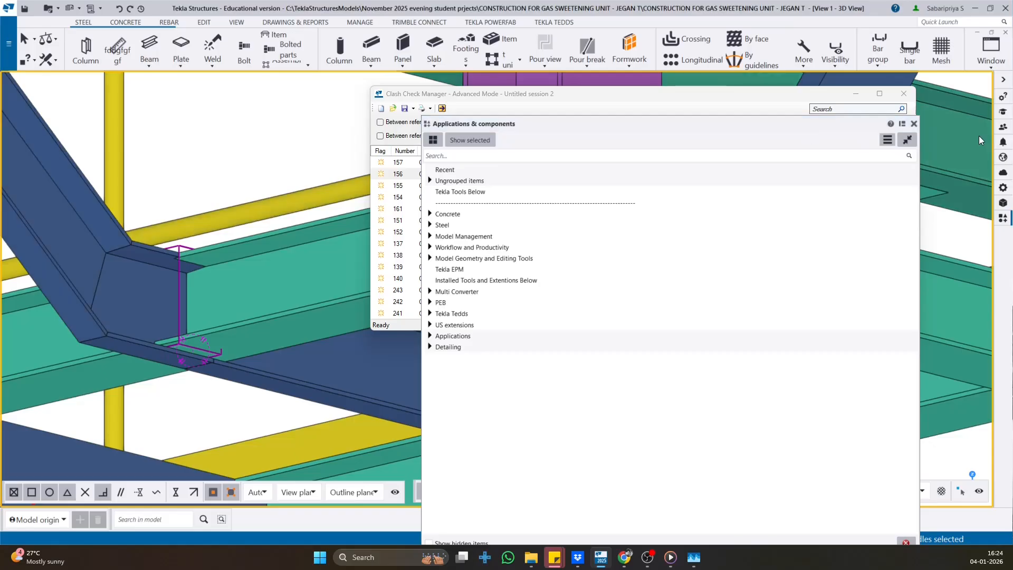
left_click(915, 123)
middle_click_drag(151, 185, 144, 181)
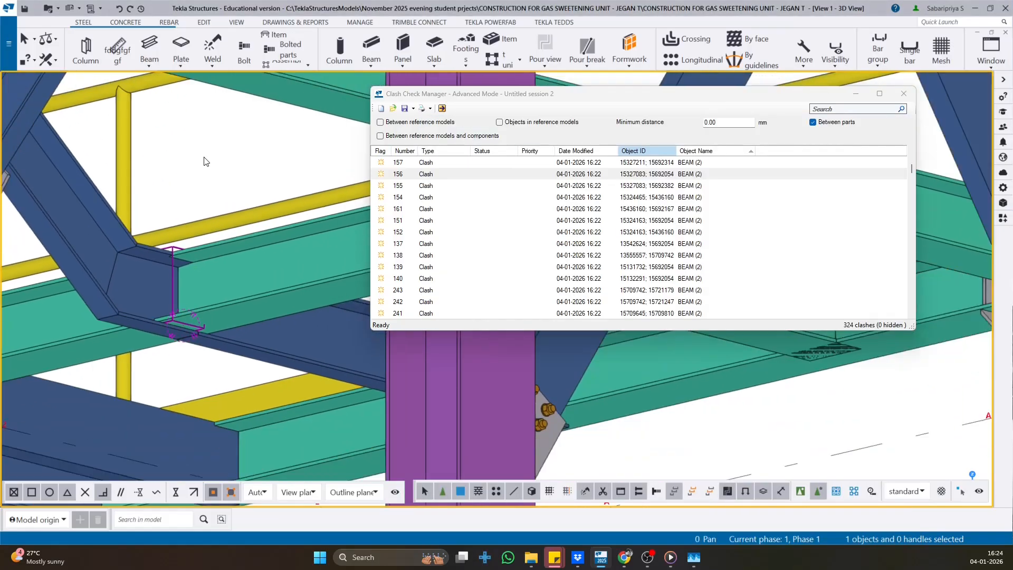
- Find the Clip angle (141) connection in the applications and components catalog and start it
key("ctrl+f")
left_click(445, 157)
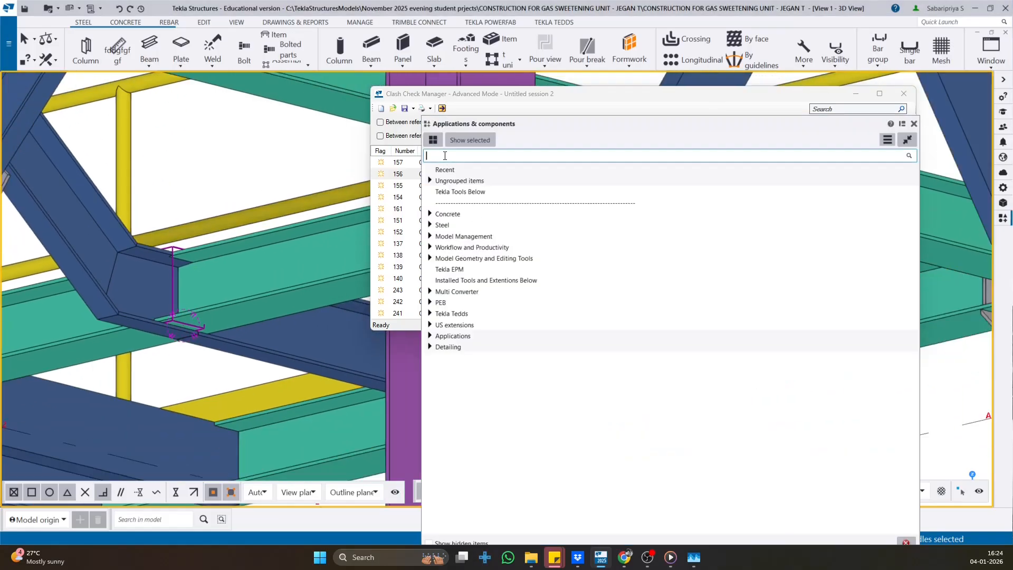
type("143")
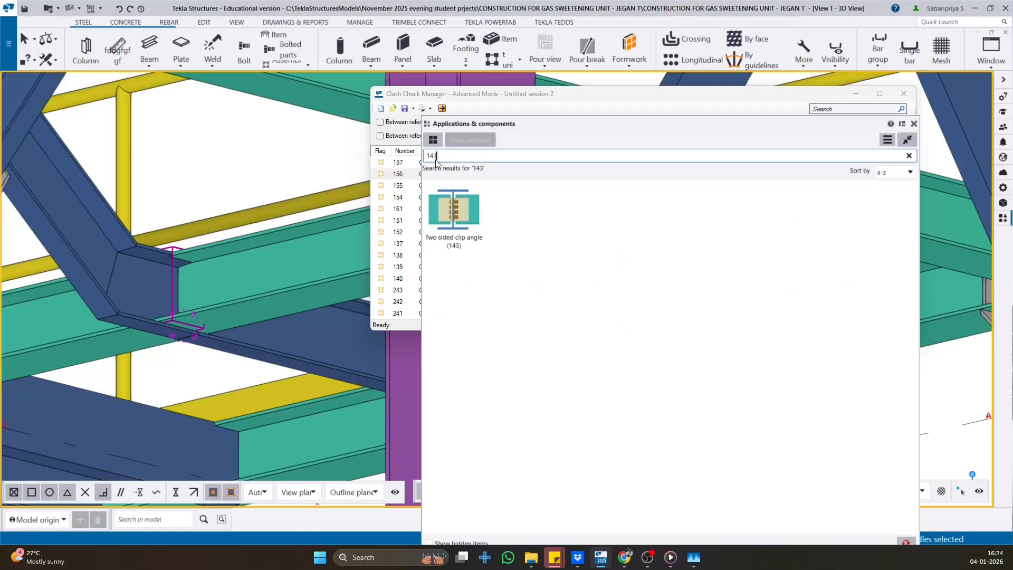
key("BackSpace")
type("1")
left_click(455, 209)
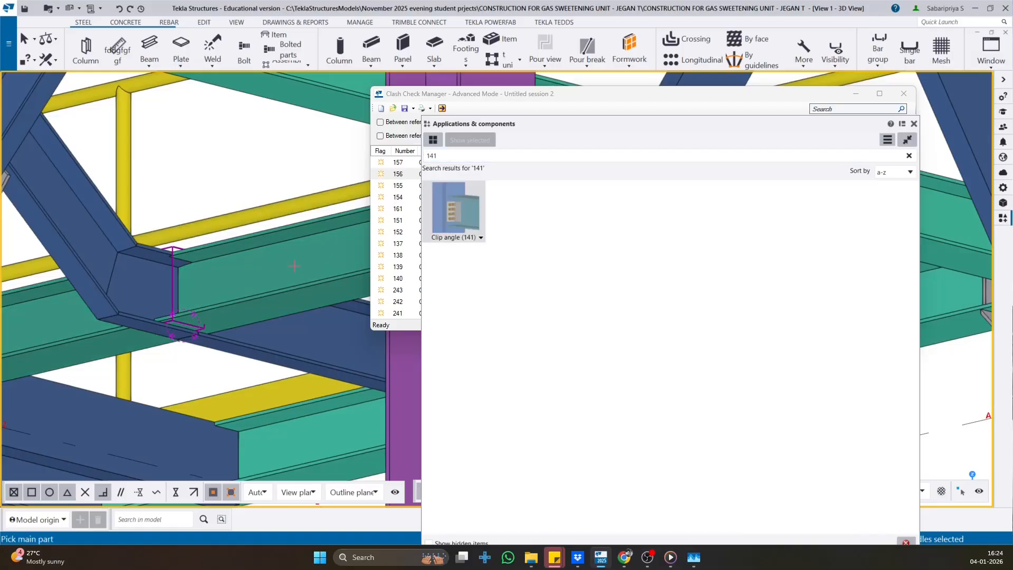
- Apply the clip angle with the HEA200 beam as main part and the UPN220 beam as secondary part, and close the catalog
left_click(214, 269)
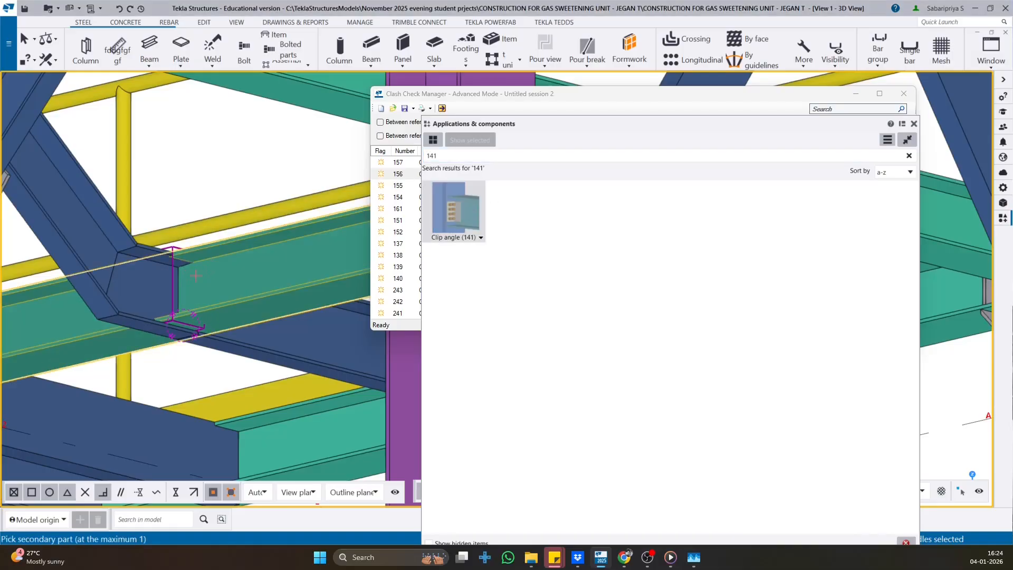
left_click(159, 274)
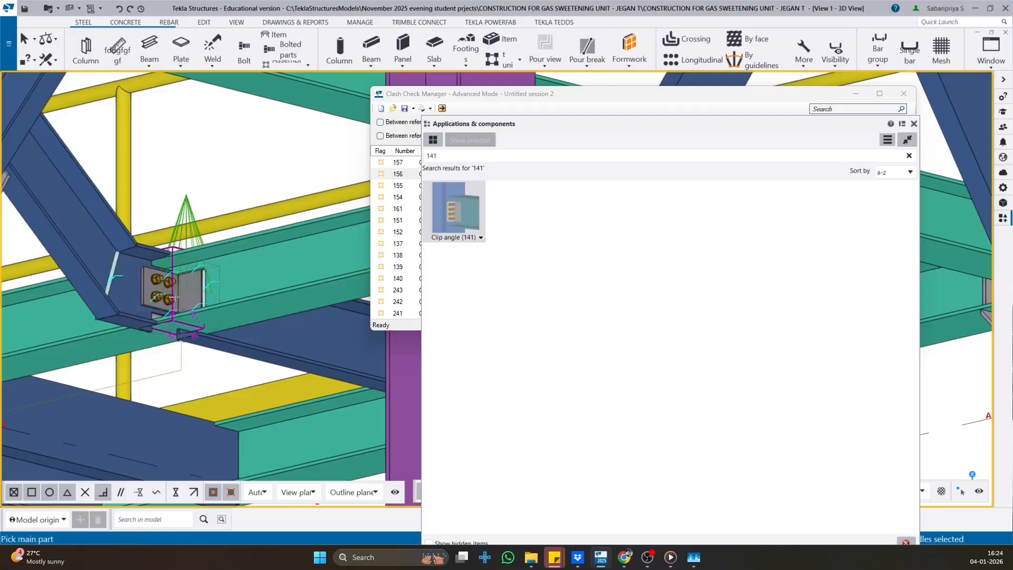
scroll(175, 299, "up", 5)
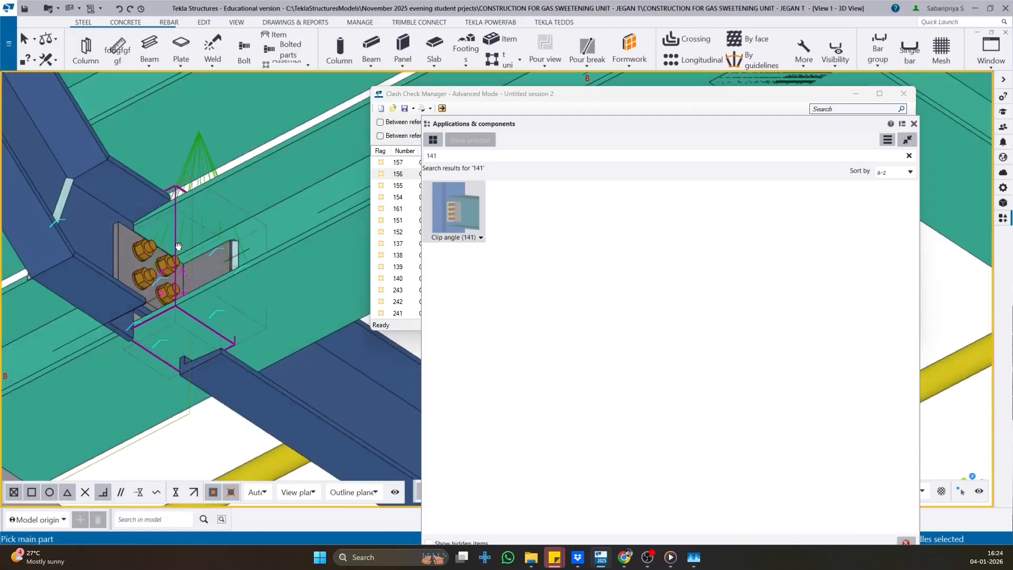
middle_click_drag(179, 246, 157, 284, "ctrl")
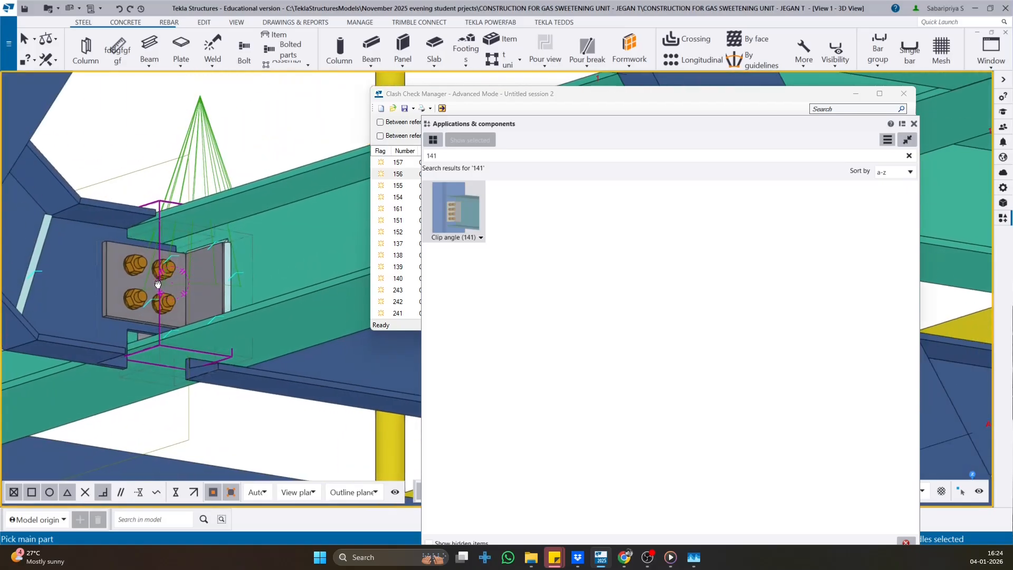
scroll(169, 238, "down", 4)
key("Escape")
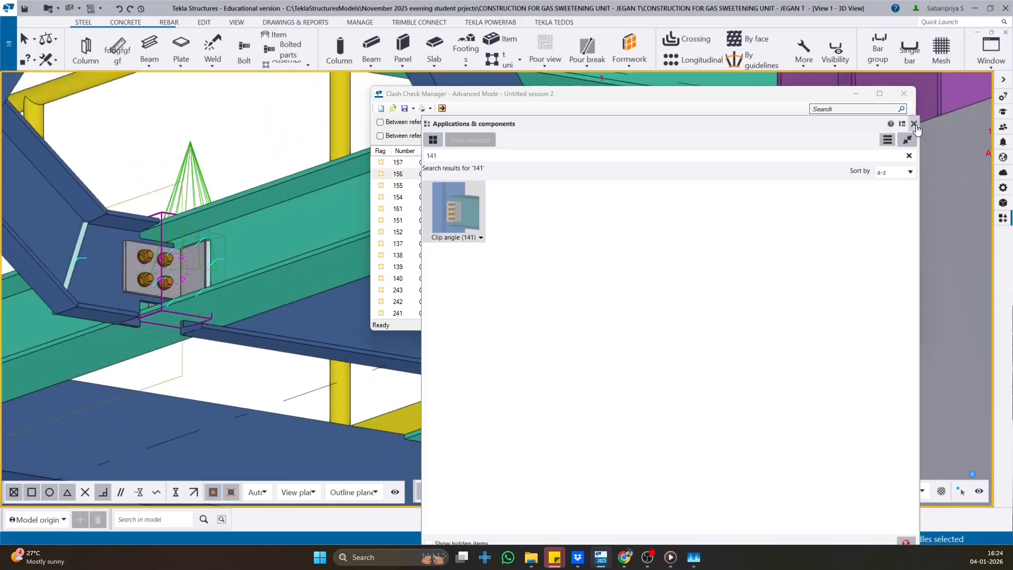
left_click(914, 124)
- Recheck the objects of clash 156 and inspect the new clip angle connection in the model
middle_click_drag(129, 289, 143, 183, "ctrl")
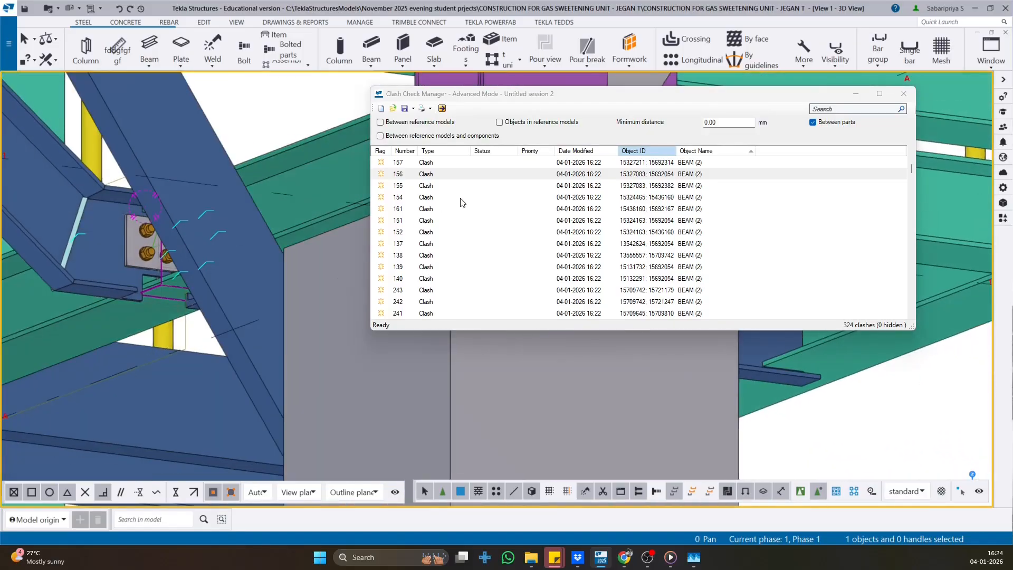
left_click(423, 174)
right_click(421, 180)
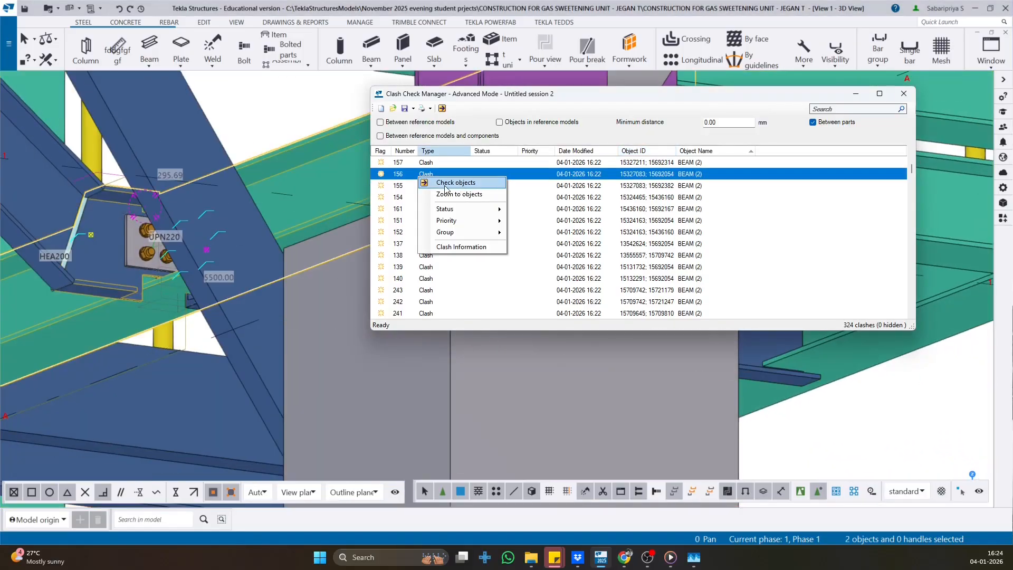
left_click(442, 184)
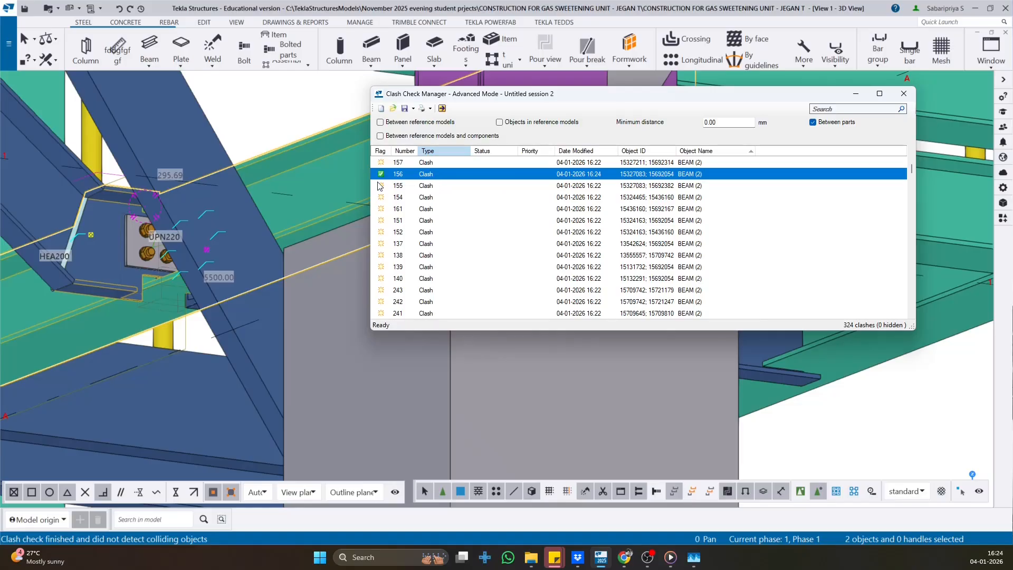
scroll(79, 233, "up", 3)
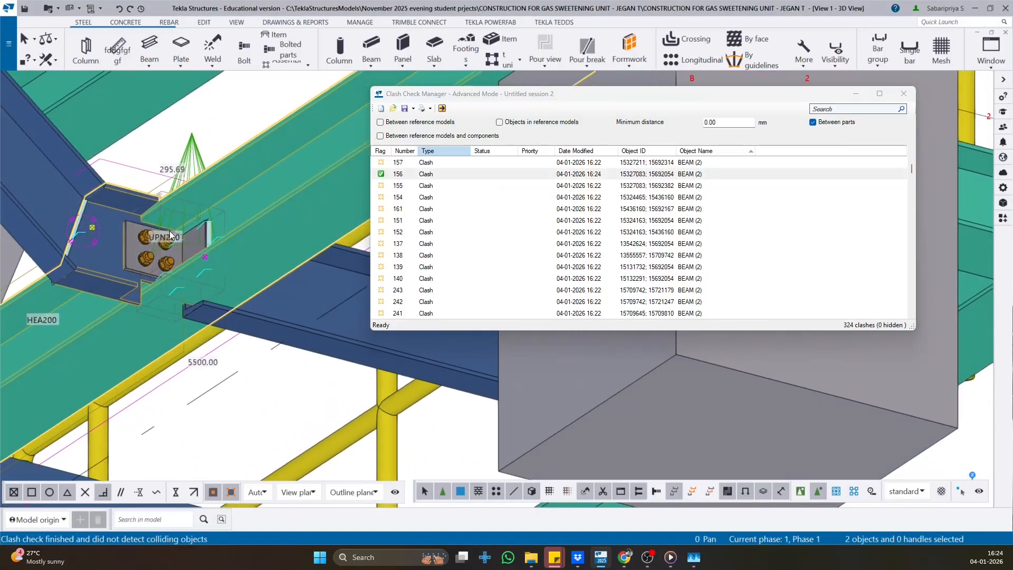
middle_click_drag(174, 234, 261, 268)
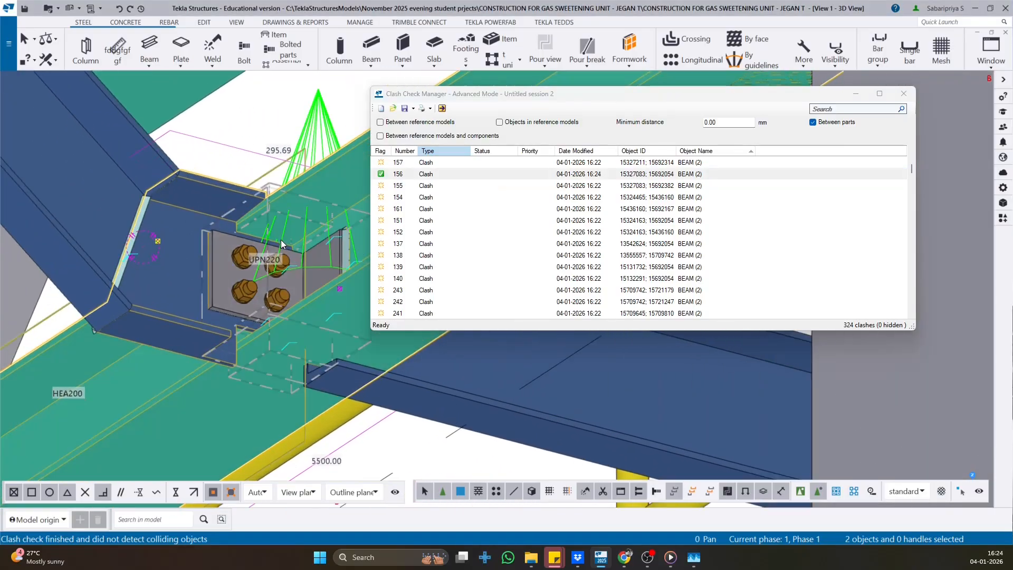
scroll(275, 227, "up", 1)
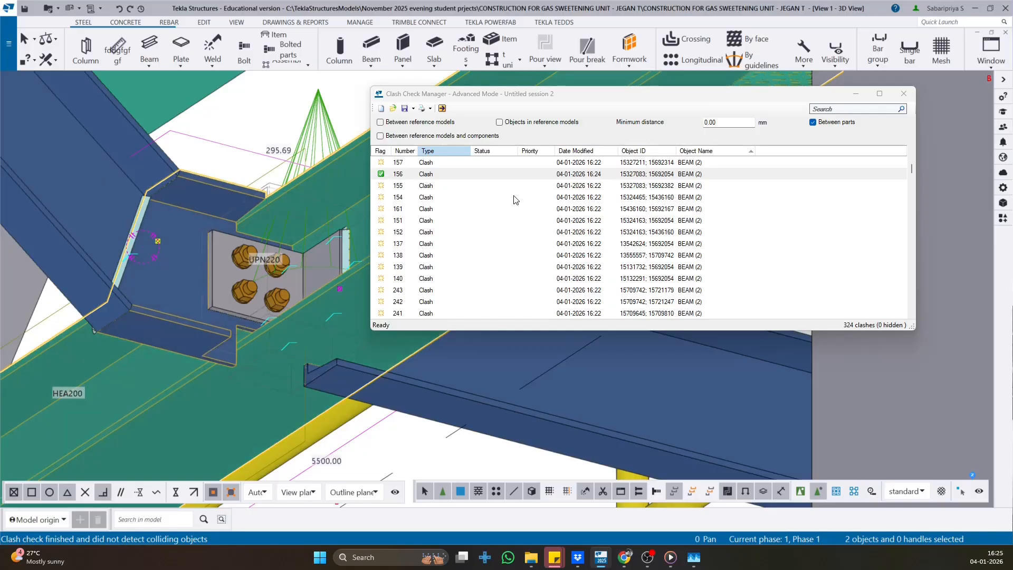
- Select clash 155 in the clash list and locate its highlighted beams in the model
left_click(447, 188)
scroll(234, 252, "down", 3)
middle_click_drag(233, 252, 337, 272, "ctrl")
left_click(457, 211)
left_click(435, 187)
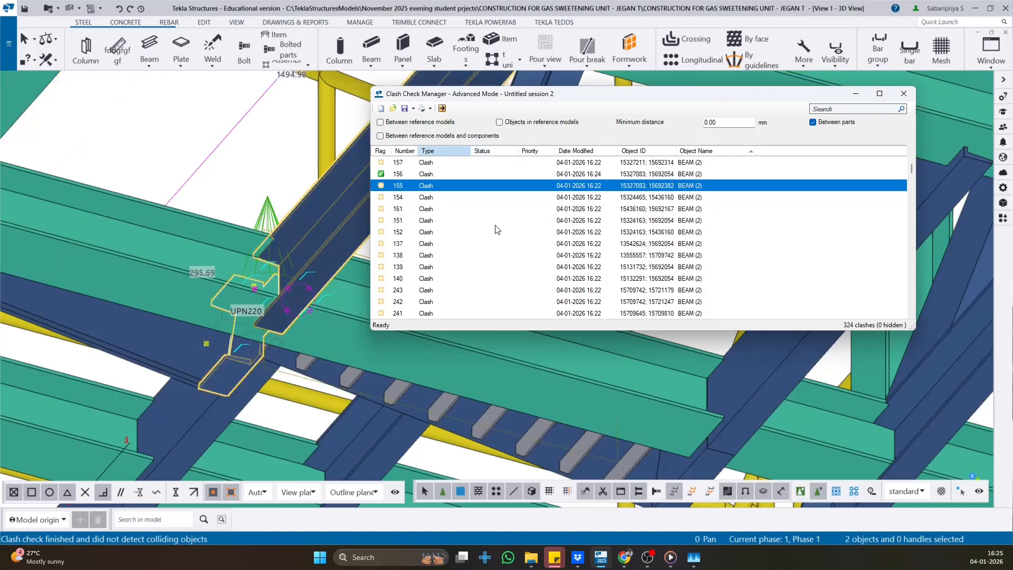
- Browse the beam-to-beam clashes, select clash 236 and view the wider structure around it
scroll(612, 223, "down", 1)
scroll(612, 222, "down", 3)
left_click(612, 232)
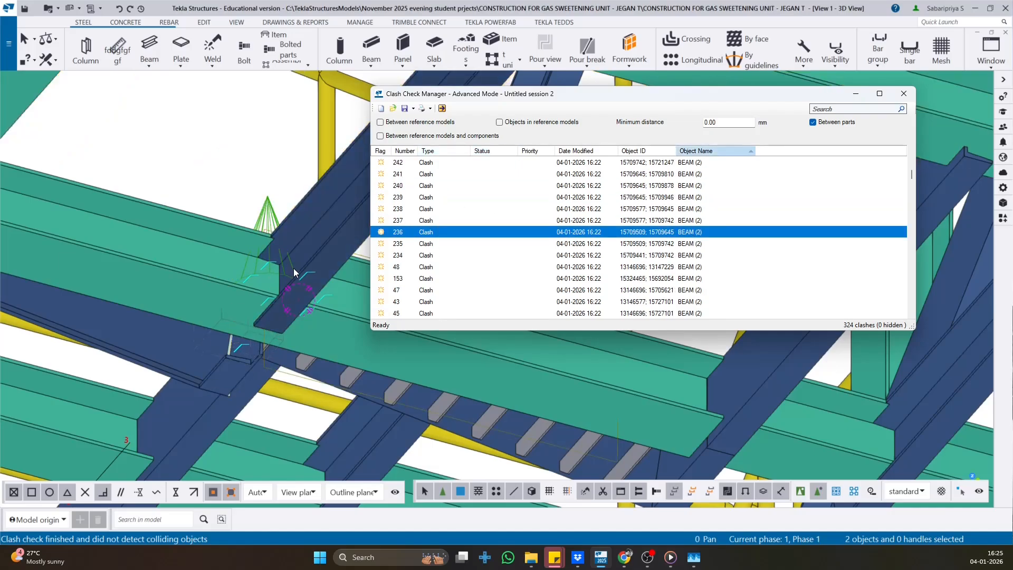
scroll(279, 256, "down", 2)
middle_click_drag(280, 256, 707, 215)
scroll(194, 287, "down", 3)
scroll(683, 246, "up", 3)
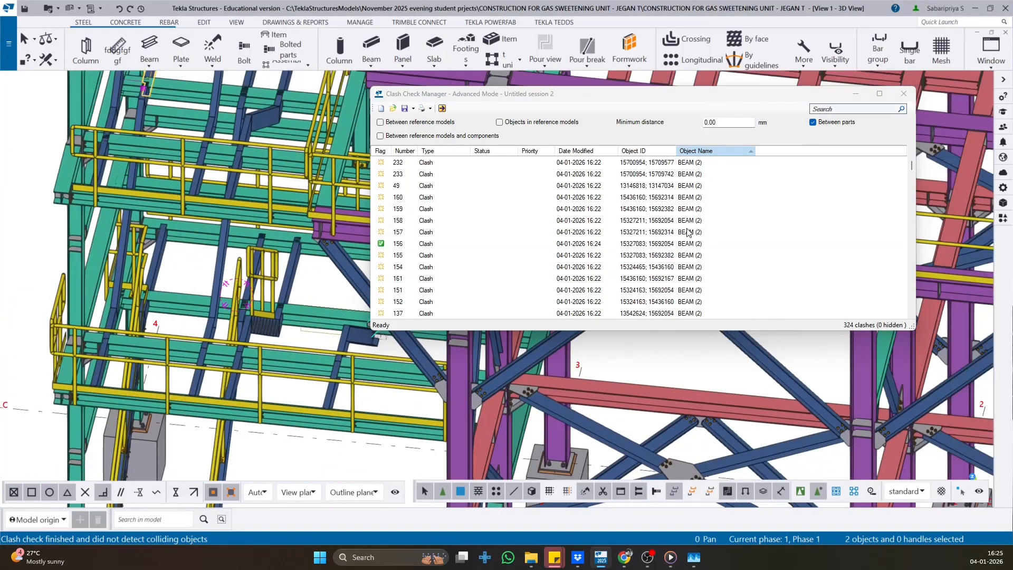
- Select clash 52 between a beam and a plate and bring its parts into close view with Zoom selected
scroll(698, 237, "down", 15)
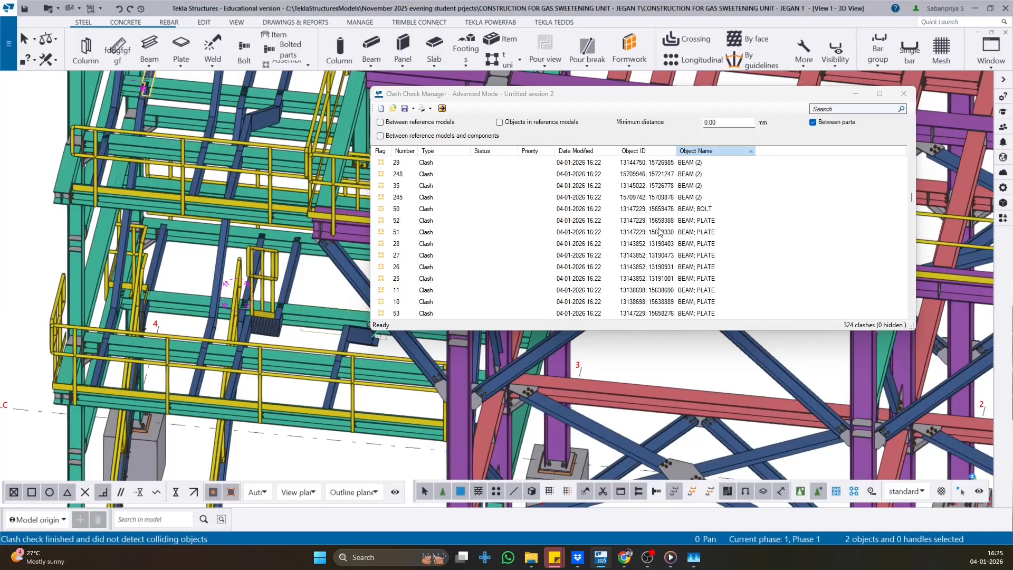
left_click(671, 221)
left_click(439, 240)
left_click(418, 222)
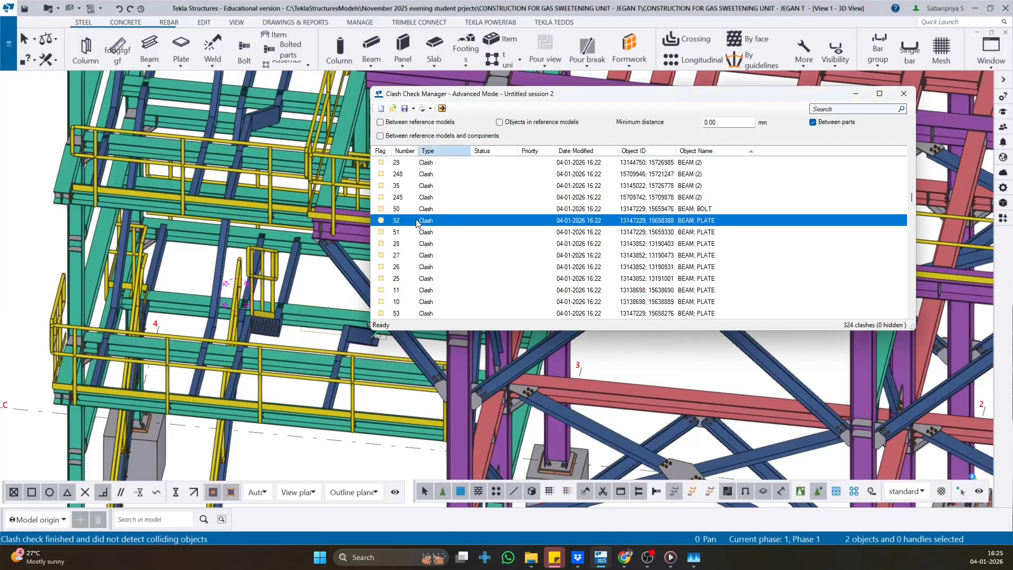
right_click(6, 148)
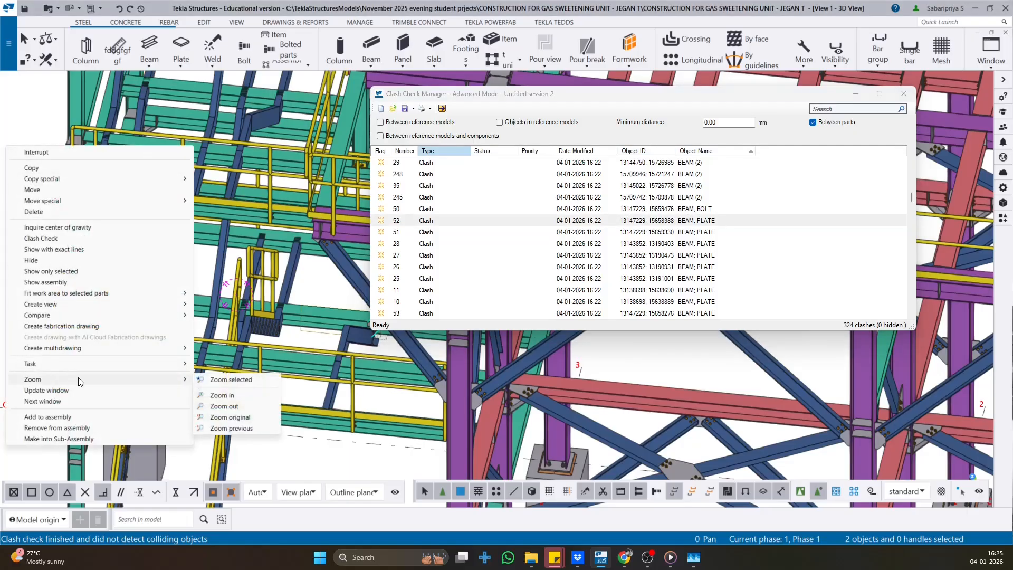
mouse_move(79, 381)
left_click(237, 385)
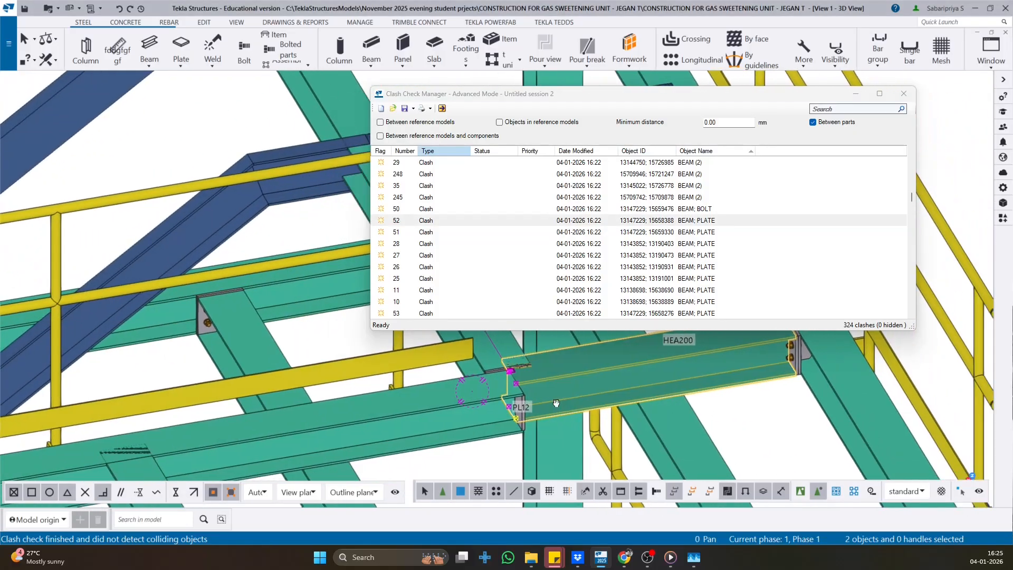
middle_click_drag(556, 403, 279, 289, "ctrl")
scroll(406, 364, "up", 5)
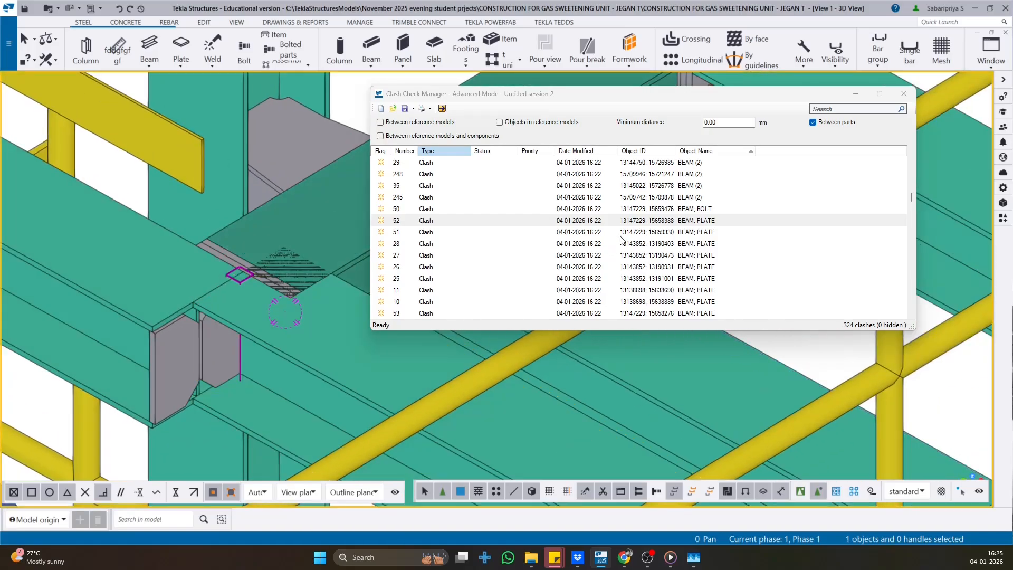
- Highlight the parts of clash 52 again and delete the clashing PL12 plate at the HEA200 beam end
left_click(638, 220)
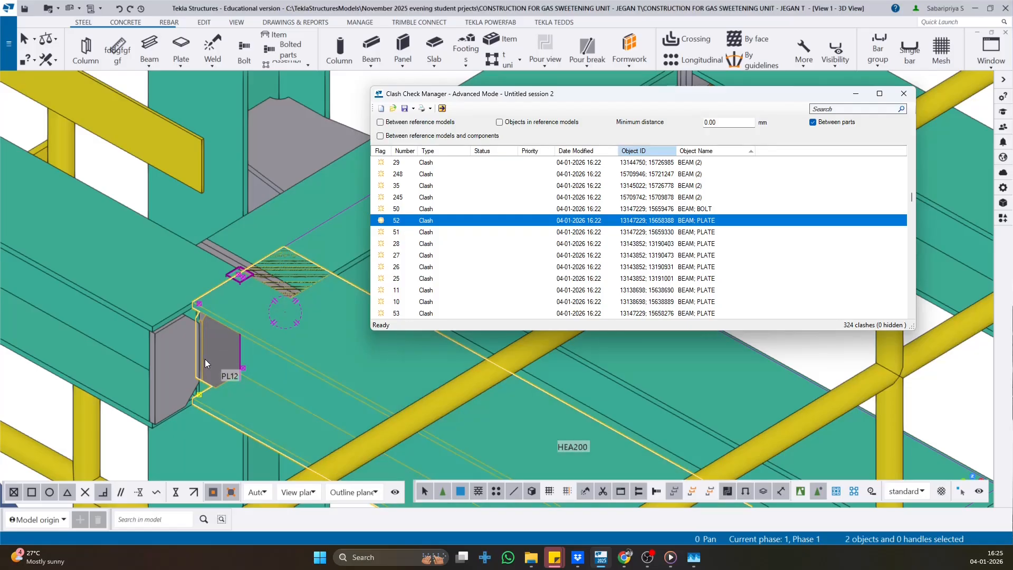
middle_click_drag(205, 359, 215, 337, "ctrl")
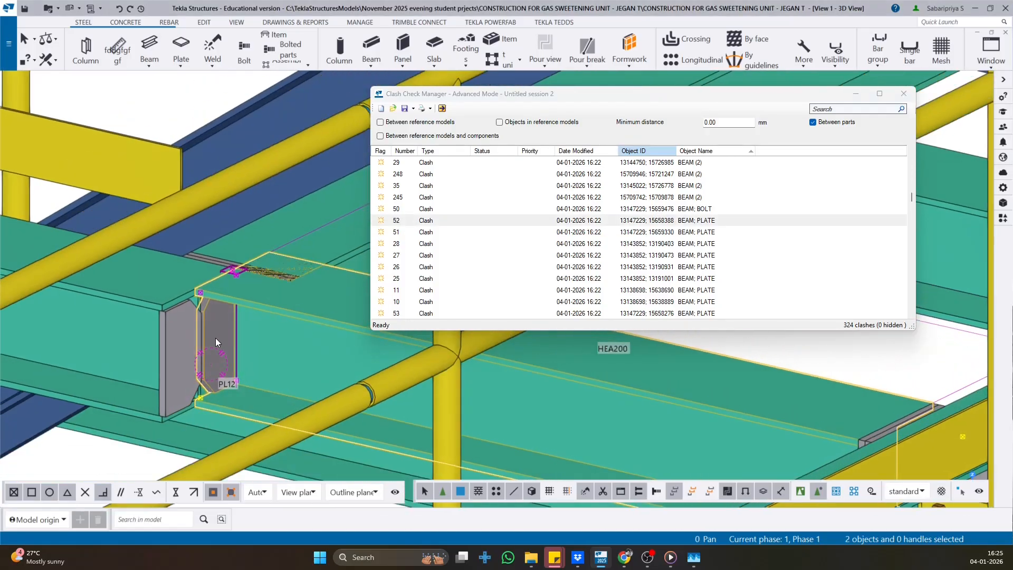
right_click(210, 318)
left_click(233, 312)
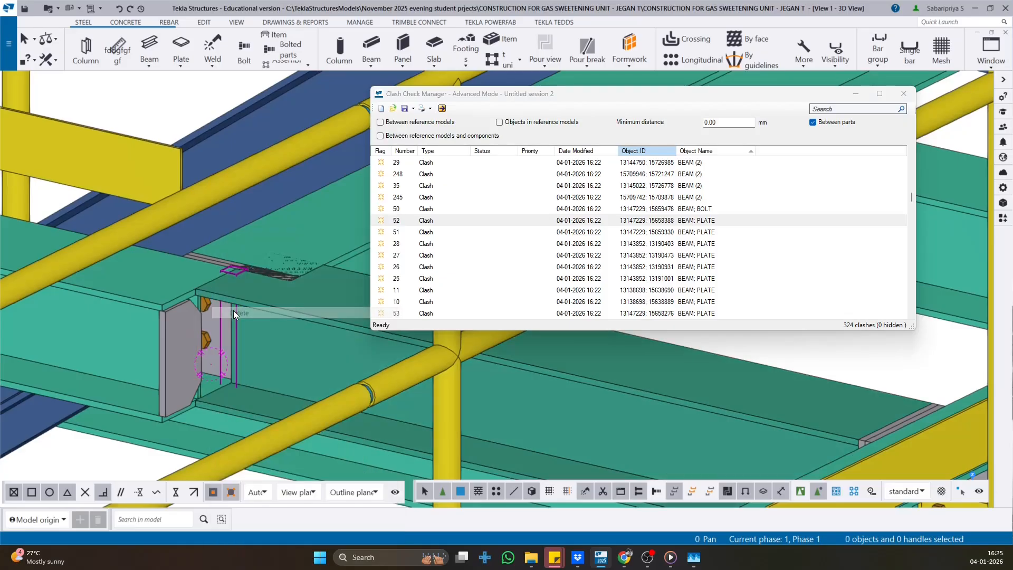
- Recheck the objects of clash 52 in the clash list
left_click(448, 230)
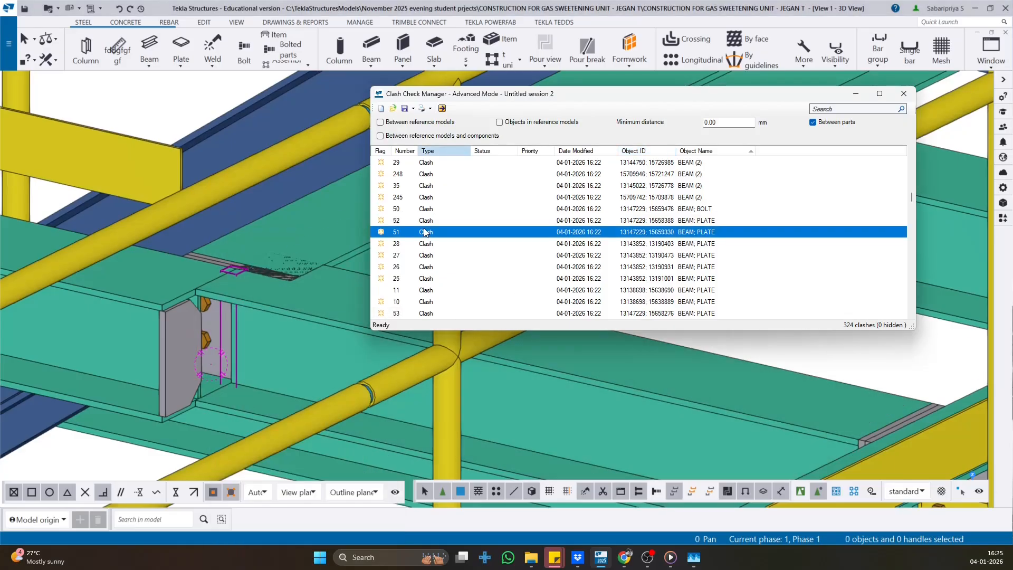
left_click(425, 222)
right_click(422, 224)
left_click(454, 237)
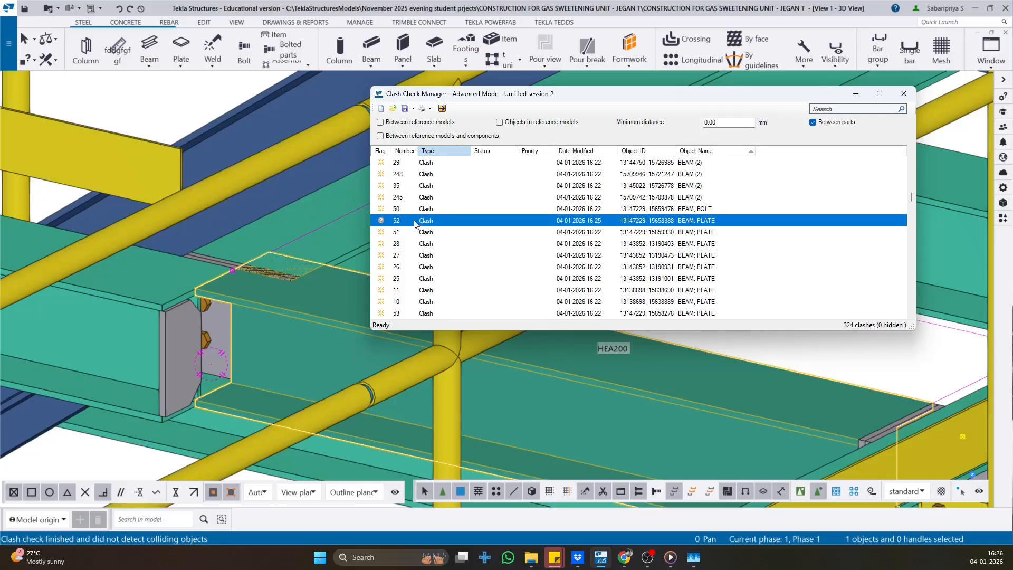
- Set the status of clash 52 to Fixed
right_click(445, 221)
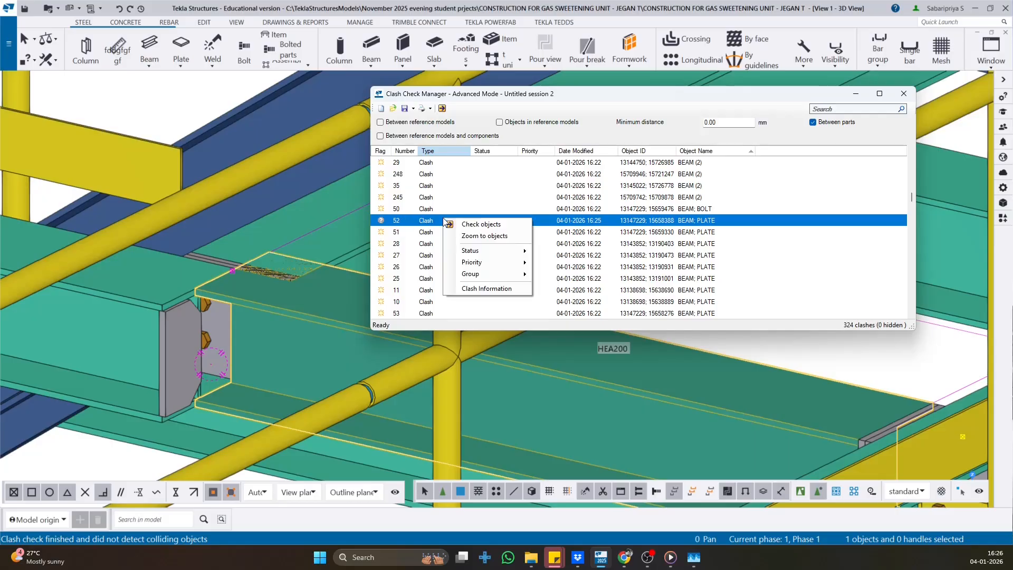
mouse_move(466, 251)
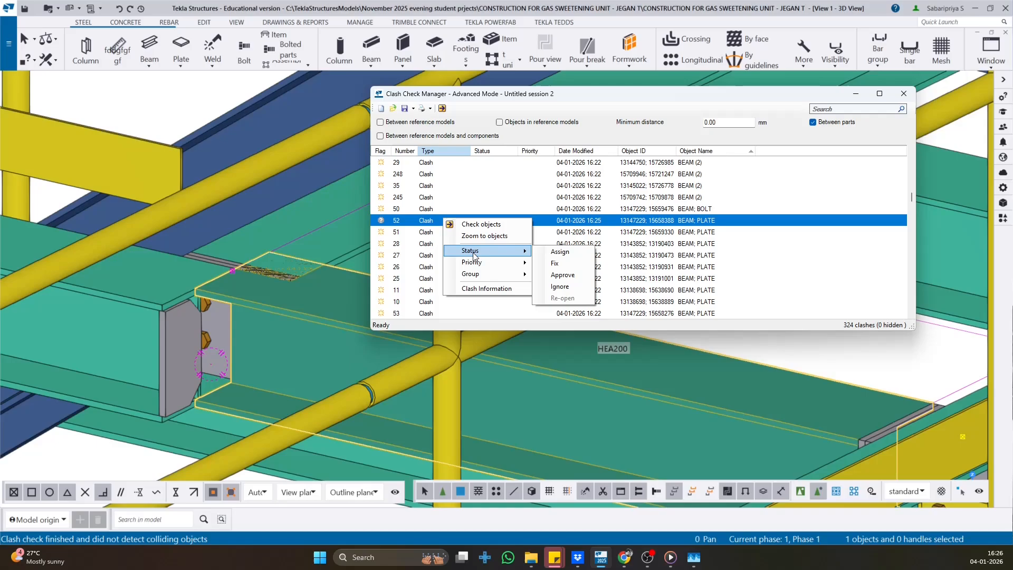
left_click(556, 263)
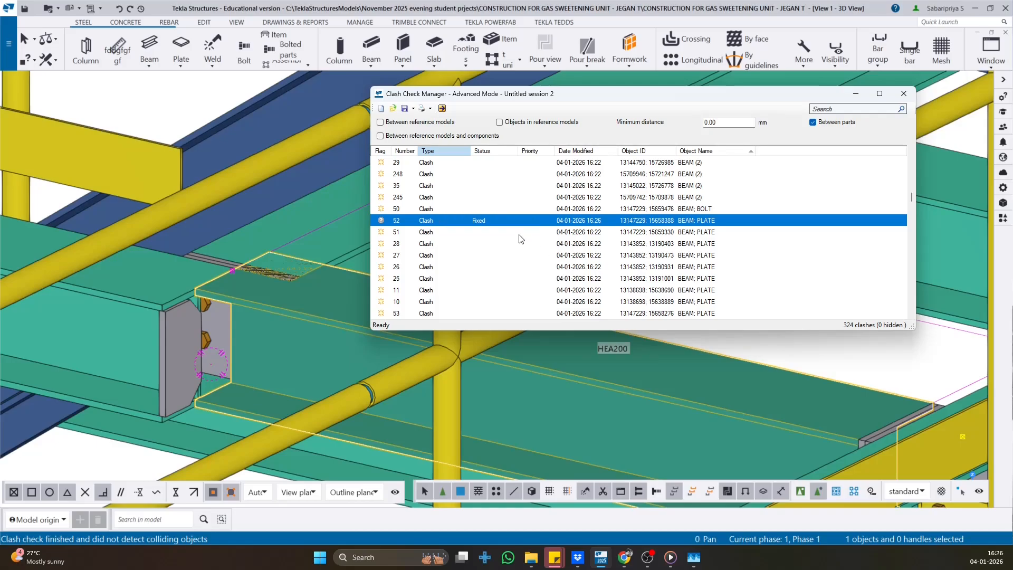
- Set the status of the consecutive listed clashes from clash 51 down to clash 106 to Assigned
right_click(444, 221)
mouse_move(468, 252)
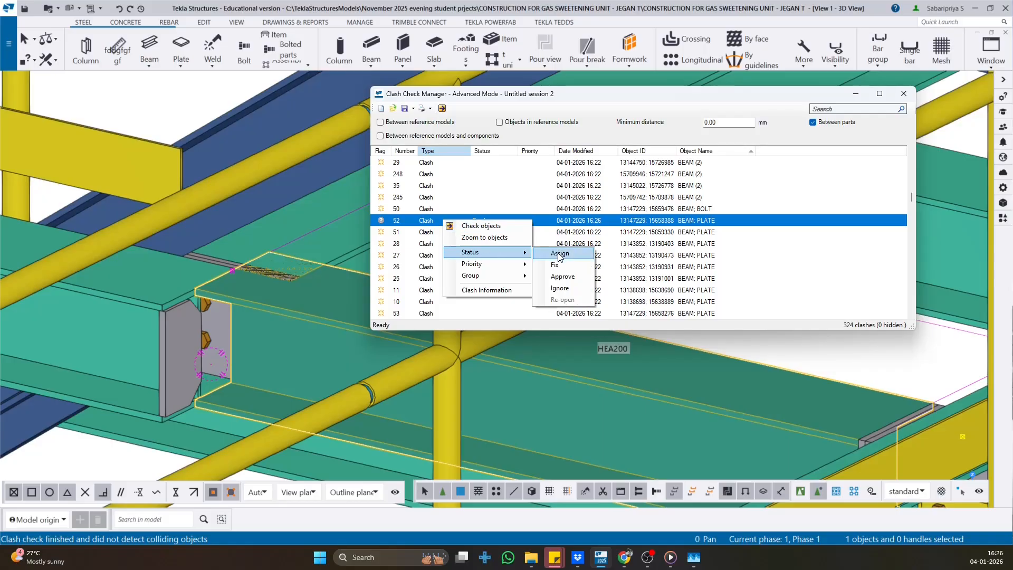
left_click(429, 234)
scroll(438, 244, "down", 2)
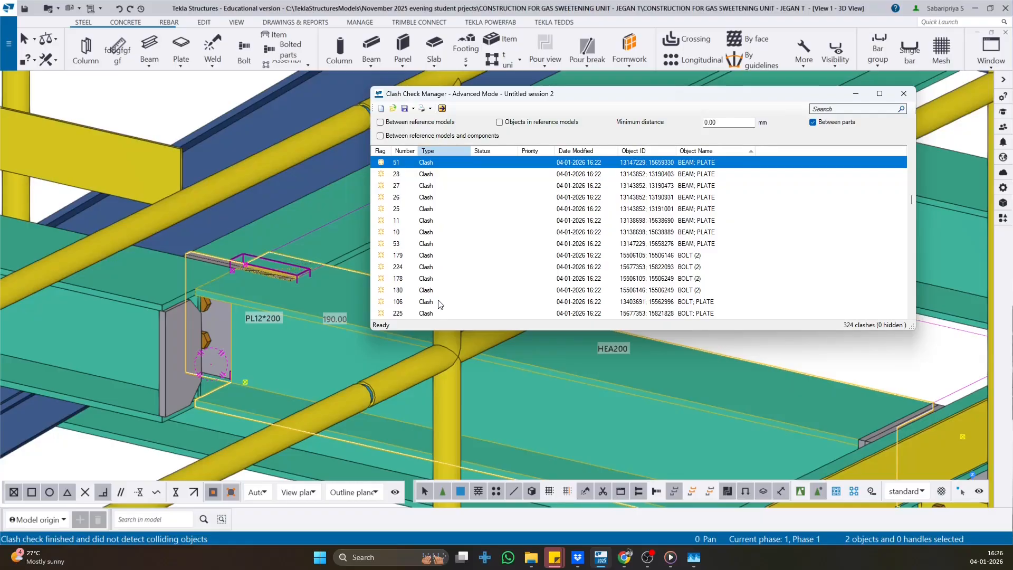
left_click(425, 186)
left_click(425, 163)
left_click(429, 301, "shift")
right_click(443, 233)
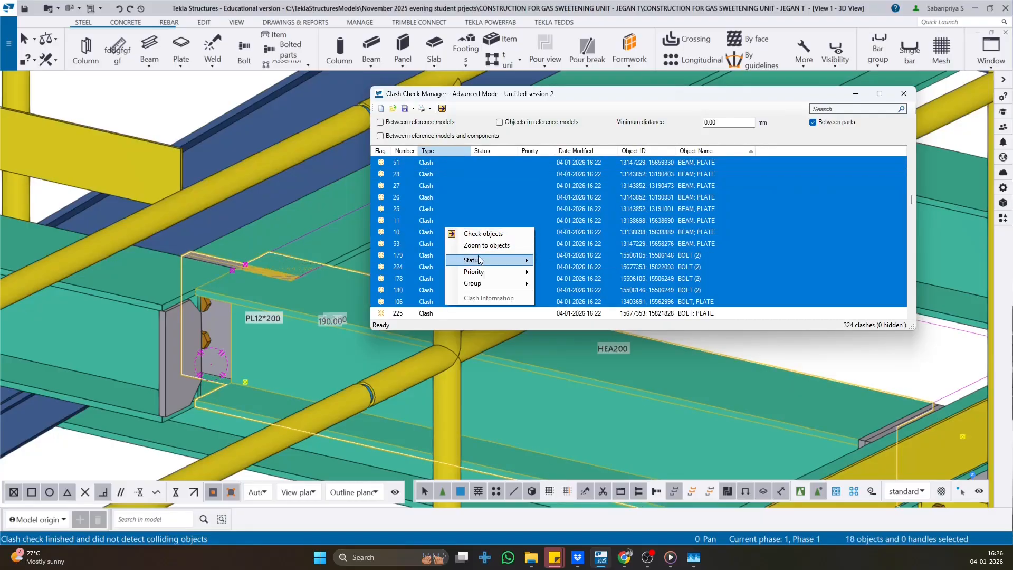
mouse_move(480, 260)
left_click(585, 262)
scroll(500, 271, "up", 2)
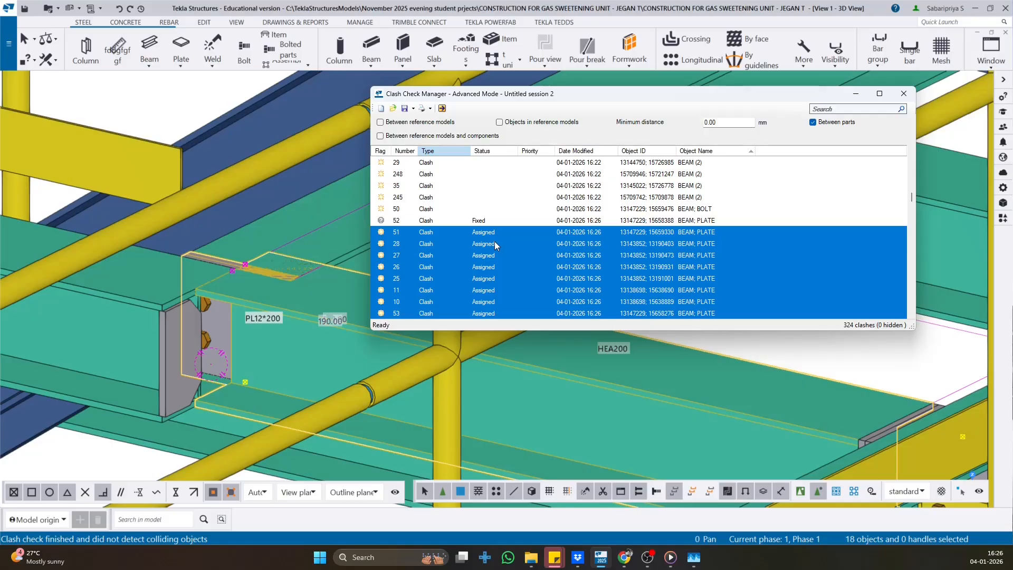
- Select clash 101 between two plates and bring its parts into close view with Zoom selected
scroll(493, 251, "down", 6)
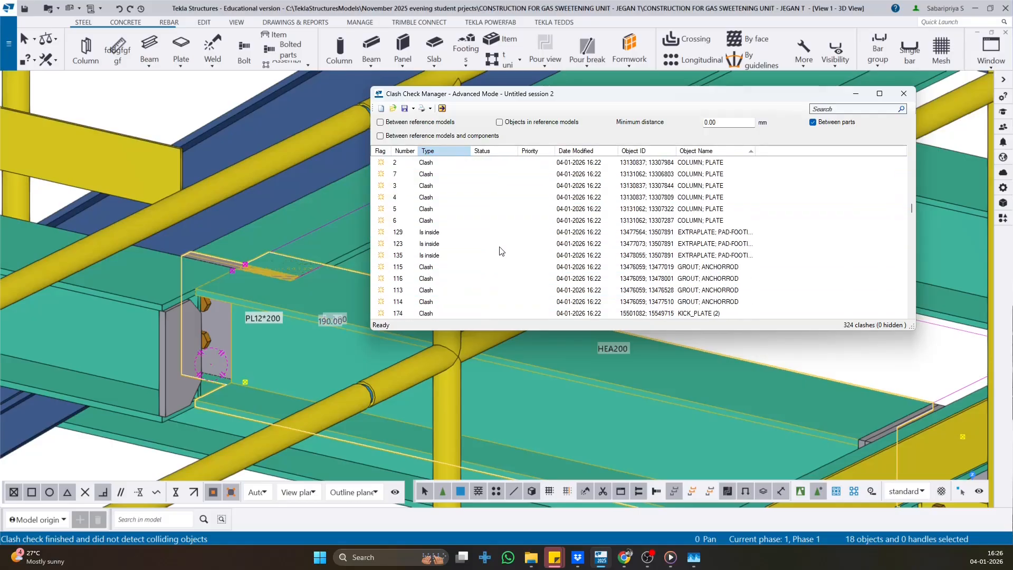
scroll(501, 251, "up", 6)
scroll(497, 206, "down", 6)
scroll(528, 237, "down", 10)
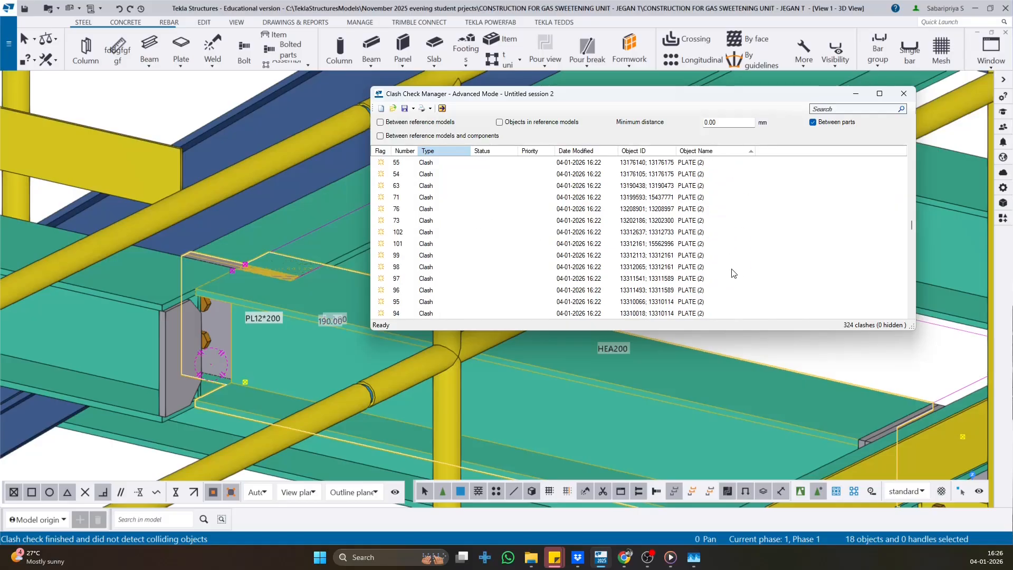
left_click(437, 244)
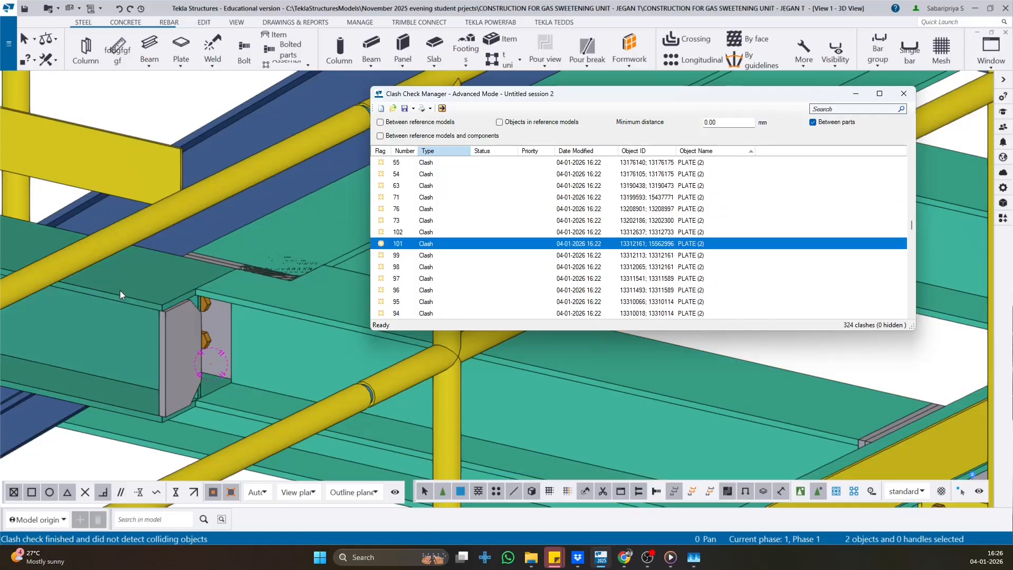
scroll(158, 288, "down", 5)
right_click(207, 194)
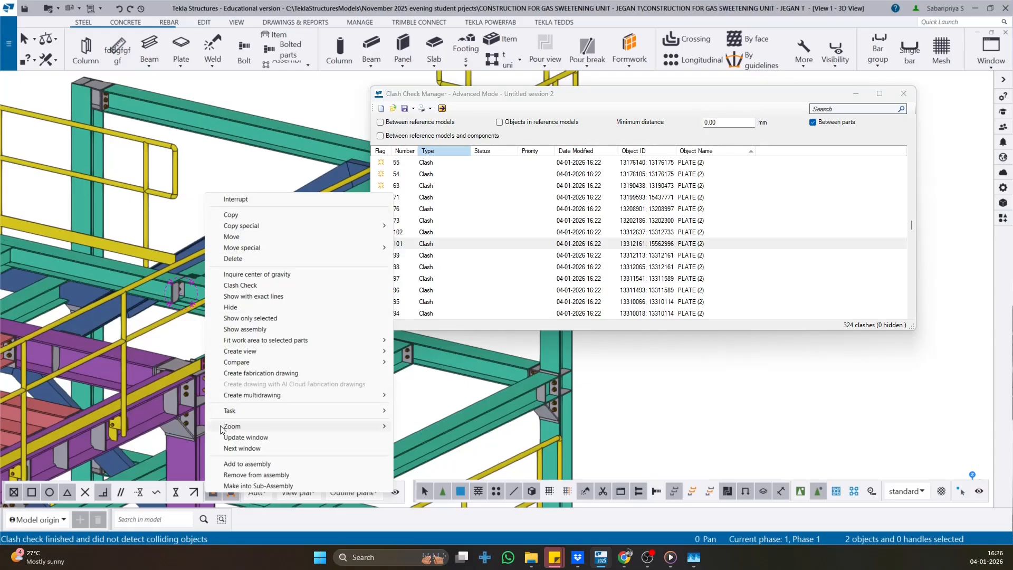
mouse_move(232, 426)
left_click(422, 425)
- Delete one of the two overlapping plates of clash 101 and recheck the objects of that clash
middle_click_drag(242, 387, 301, 345)
left_click(301, 345)
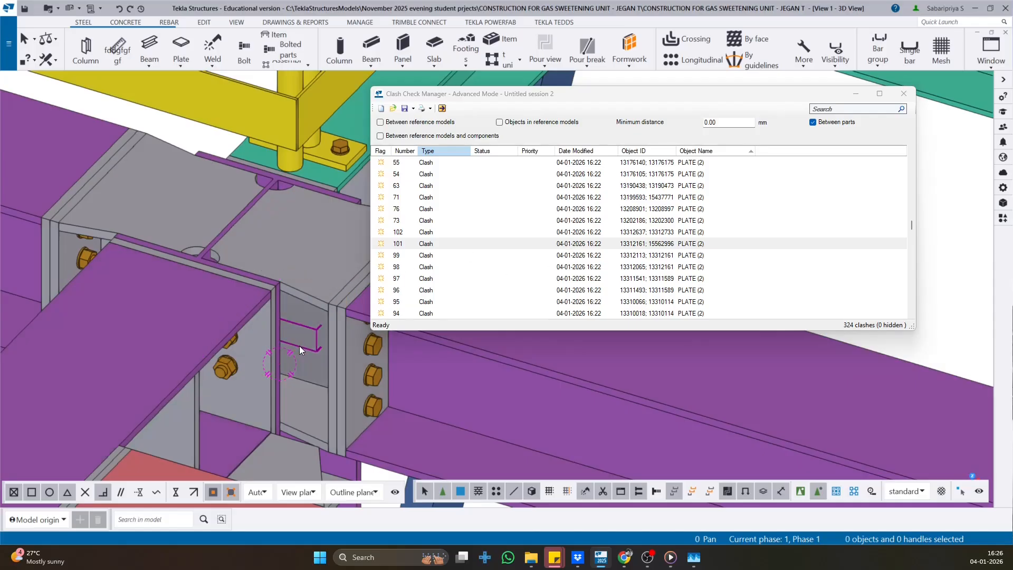
left_click(448, 257)
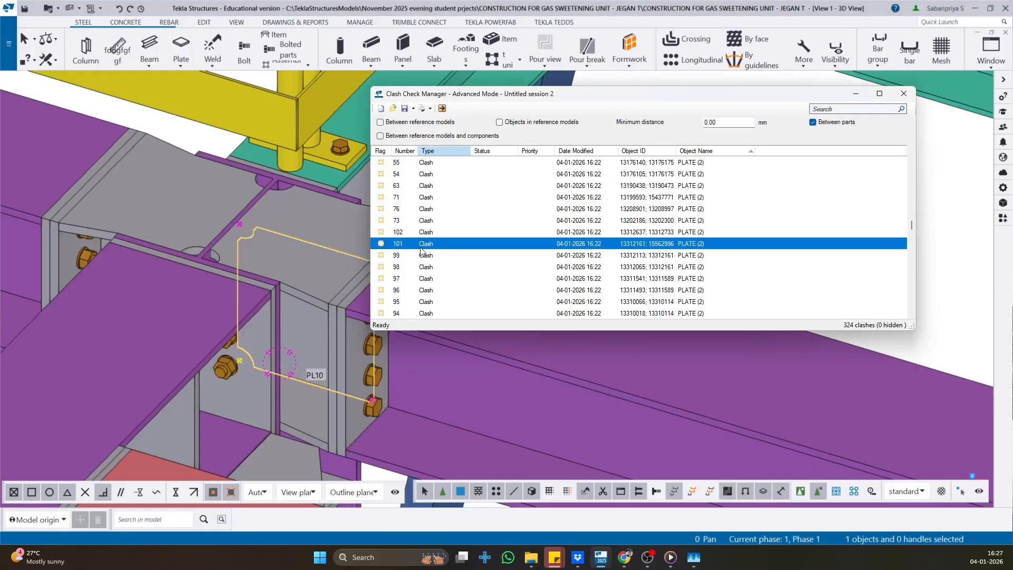
right_click(421, 245)
left_click(444, 254)
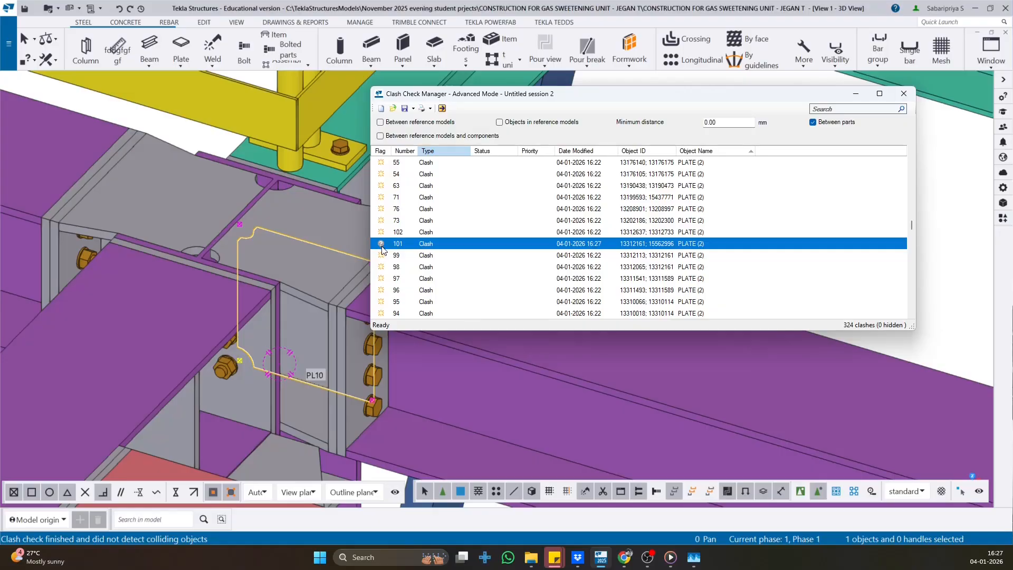
- Set the status of the grout and anchor rod clashes 115 and 116 to Ignored
scroll(479, 240, "down", 15)
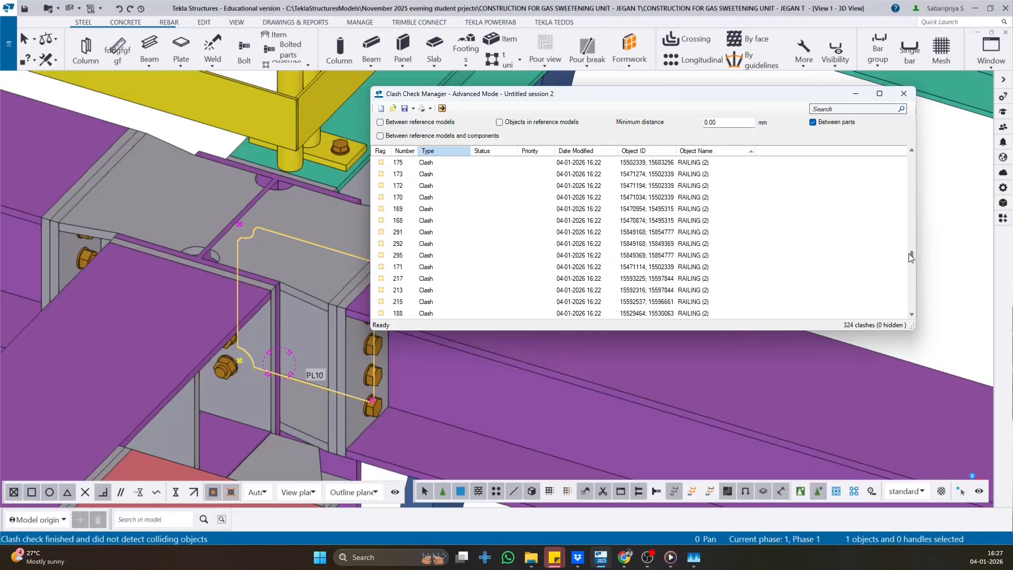
left_click_drag(911, 255, 900, 212)
left_click(456, 314)
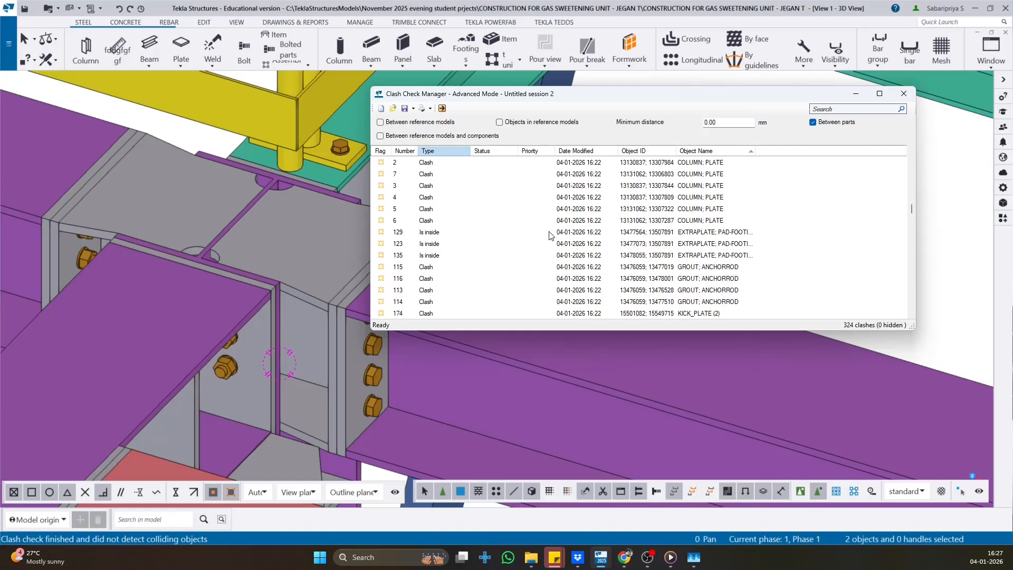
left_click(429, 270)
right_click(440, 266)
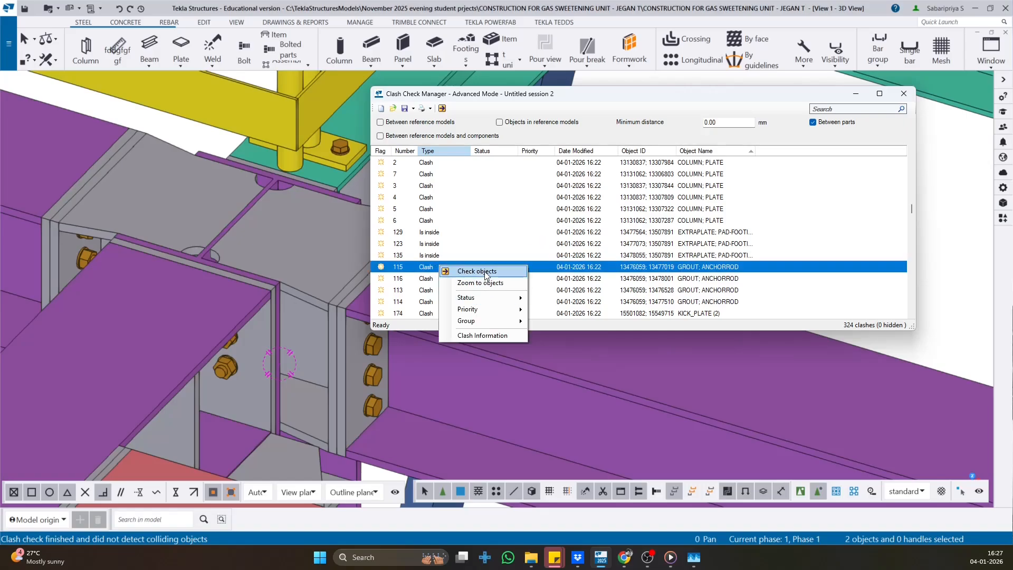
mouse_move(471, 303)
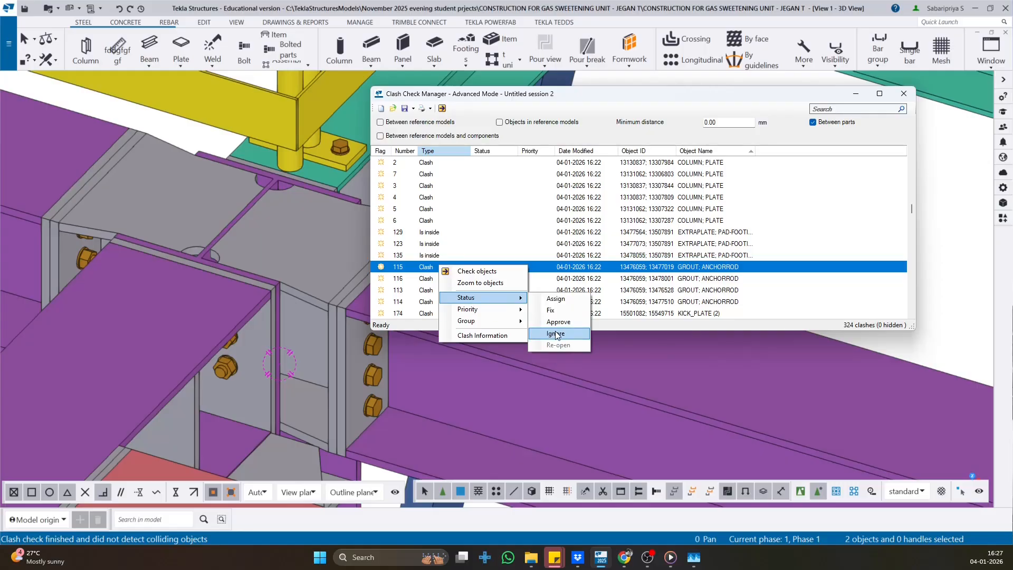
left_click(556, 334)
left_click(459, 278)
right_click(460, 279)
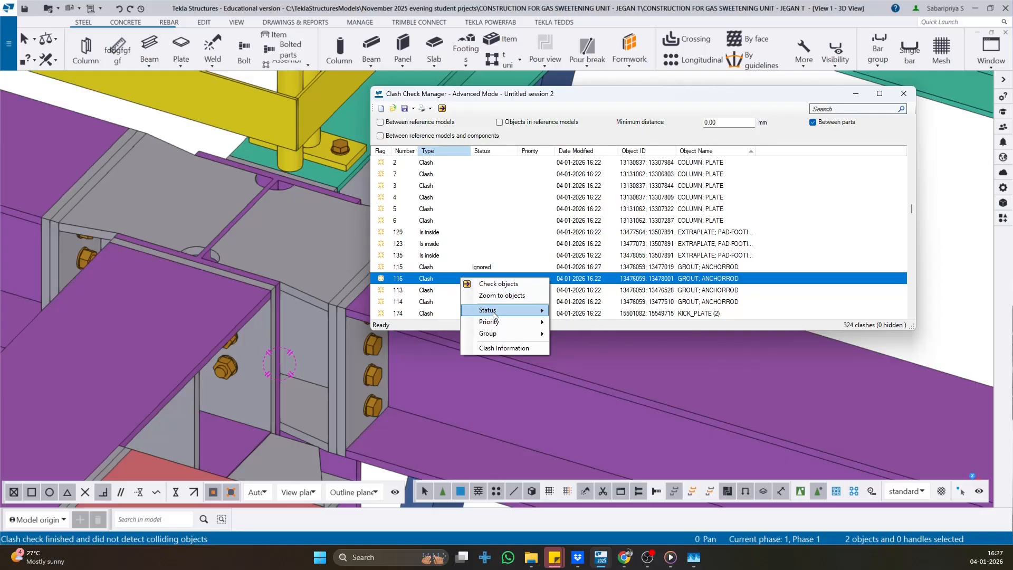
mouse_move(494, 311)
left_click(562, 342)
- Set the status of the grout and anchor rod clash 113 to Fixed
left_click(448, 291)
right_click(448, 293)
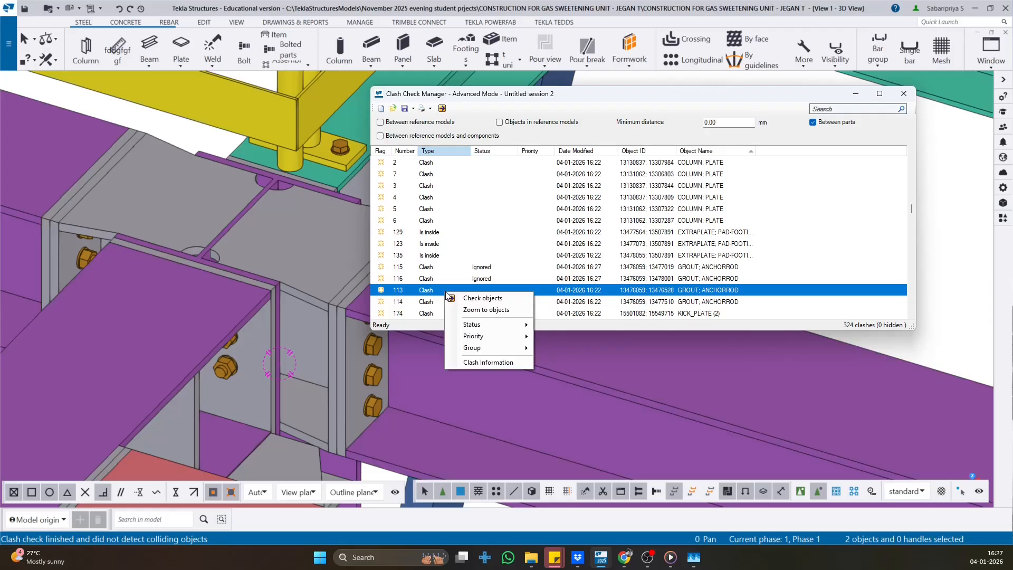
left_click(567, 337)
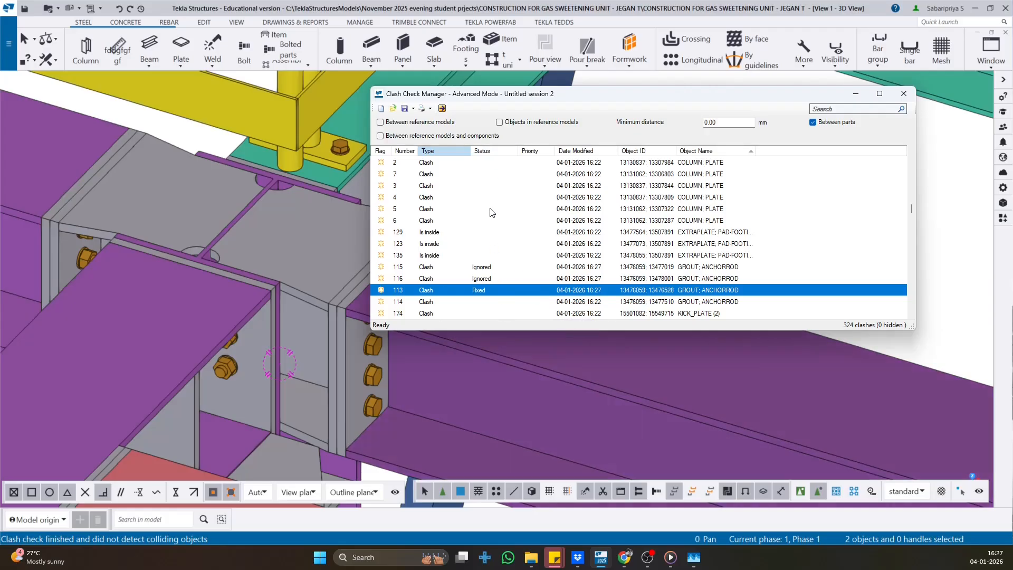
- Save the clash check session as "clash check" in XML format in the model's Clashes folder
left_click(405, 109)
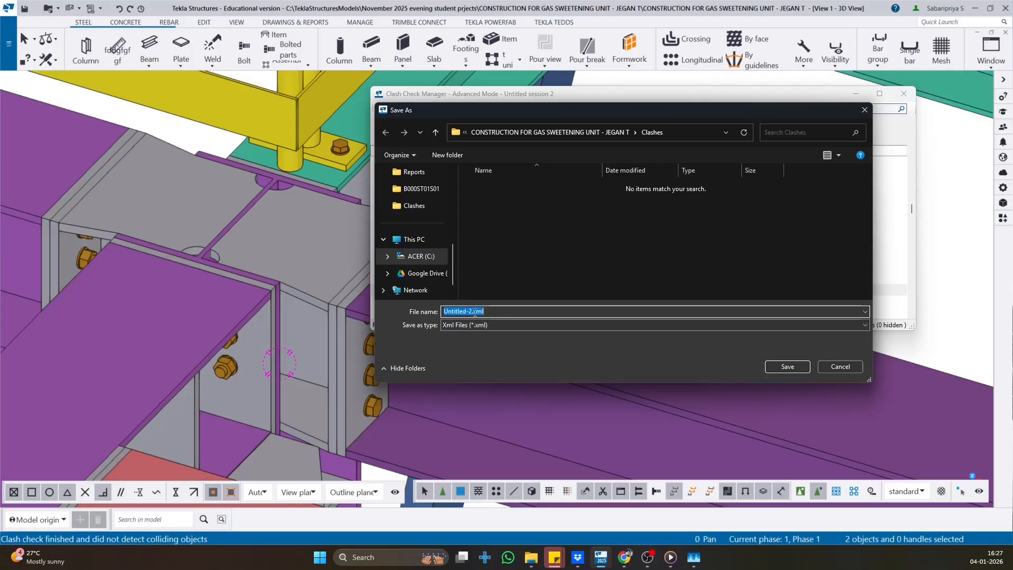
left_click_drag(475, 312, 415, 316)
type("clash check")
left_click(776, 370)
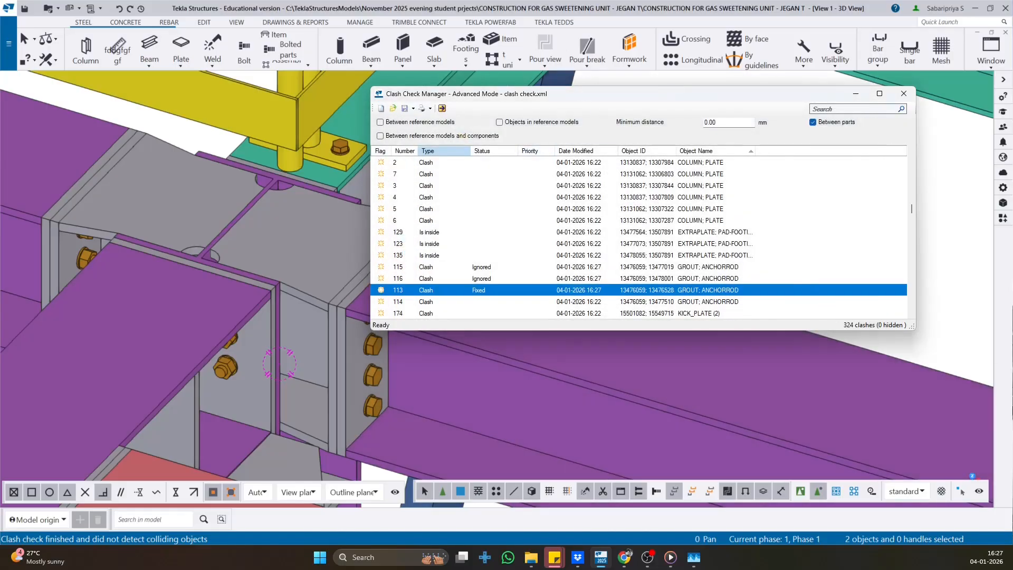
- Look for the saved clash check.xml in the Clashes subfolder of the model folder, and return to Tekla Structures
left_click(11, 52)
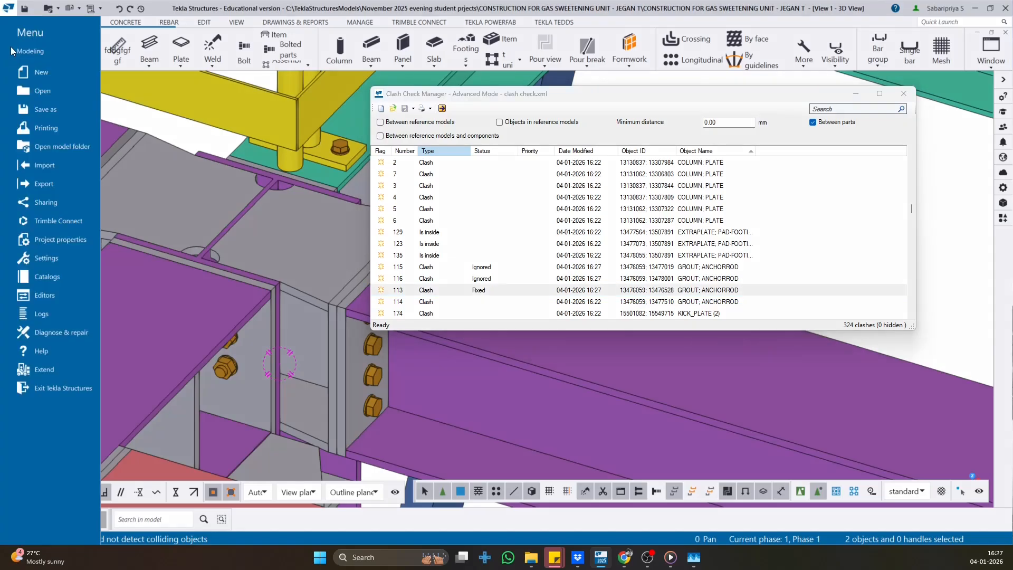
left_click(56, 146)
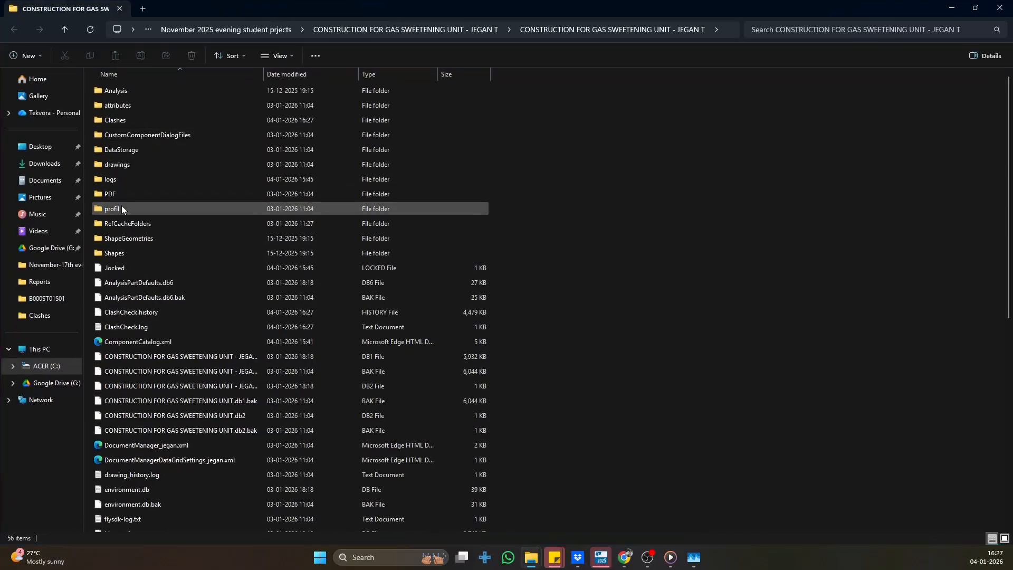
double_click(121, 122)
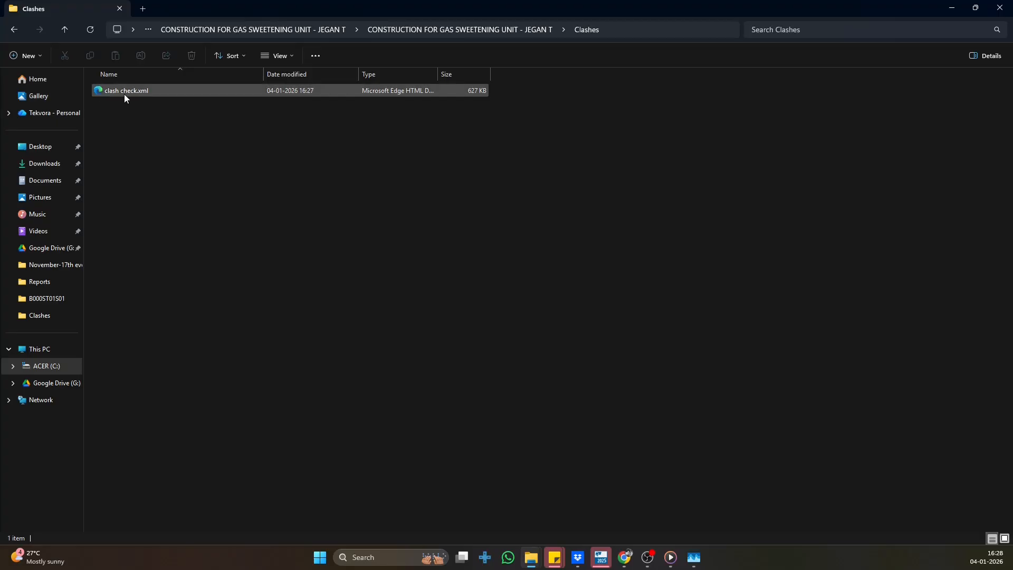
left_click(952, 8)
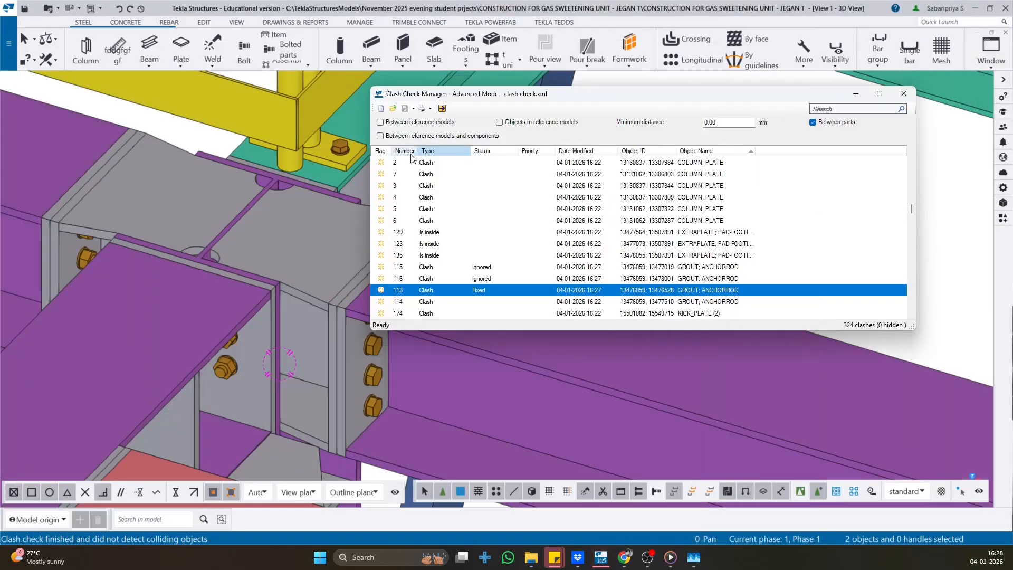
- Close the Clash Check Manager and reopen it with Clash Check on the HEA300 beam's PL16 end-plate connection
left_click(903, 93)
scroll(379, 172, "down", 4)
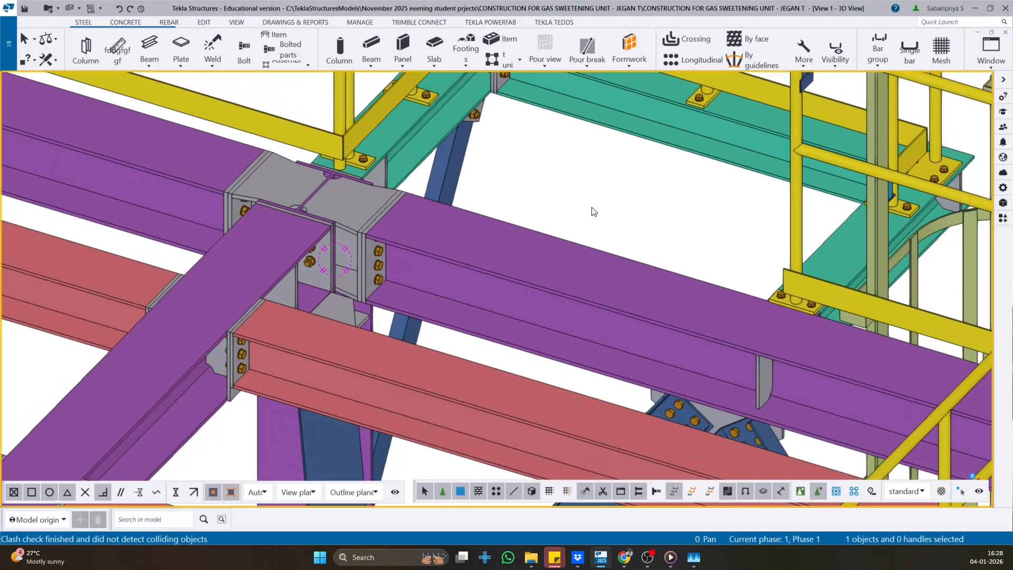
left_click(388, 207)
right_click(547, 168)
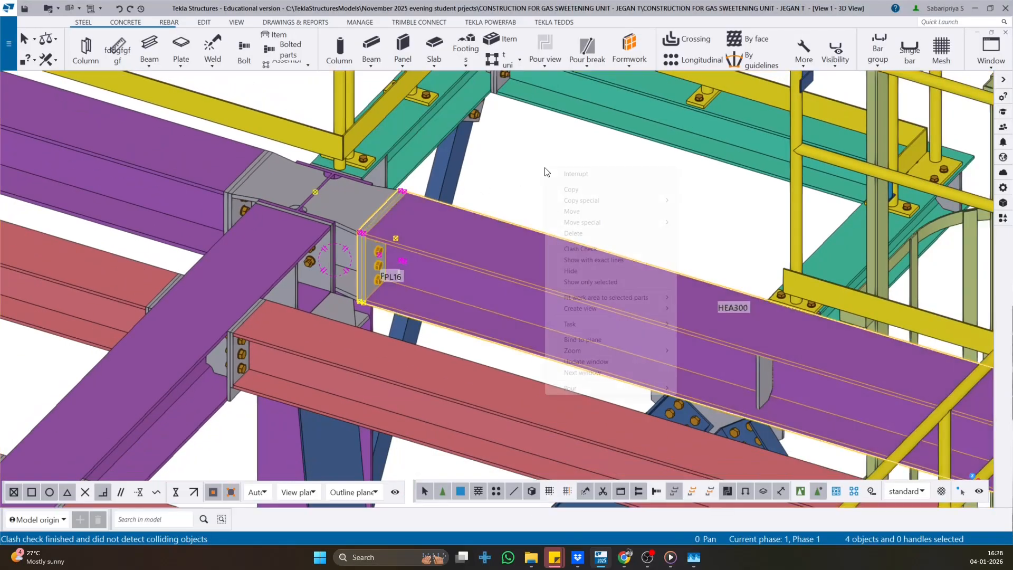
left_click(580, 249)
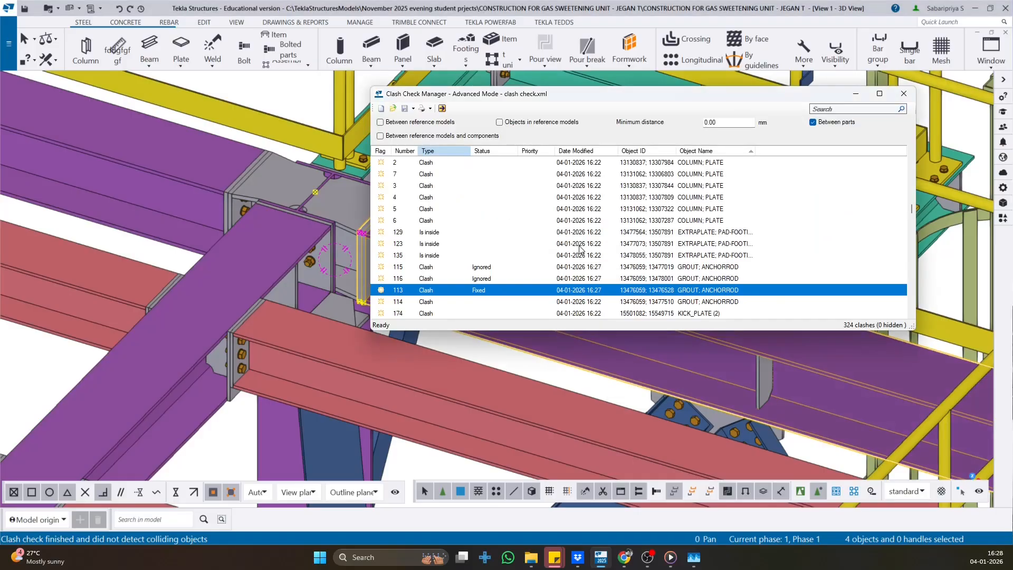
- Load the saved session clash check.xml into the Clash Check Manager and review the listed clash statuses
left_click(392, 112)
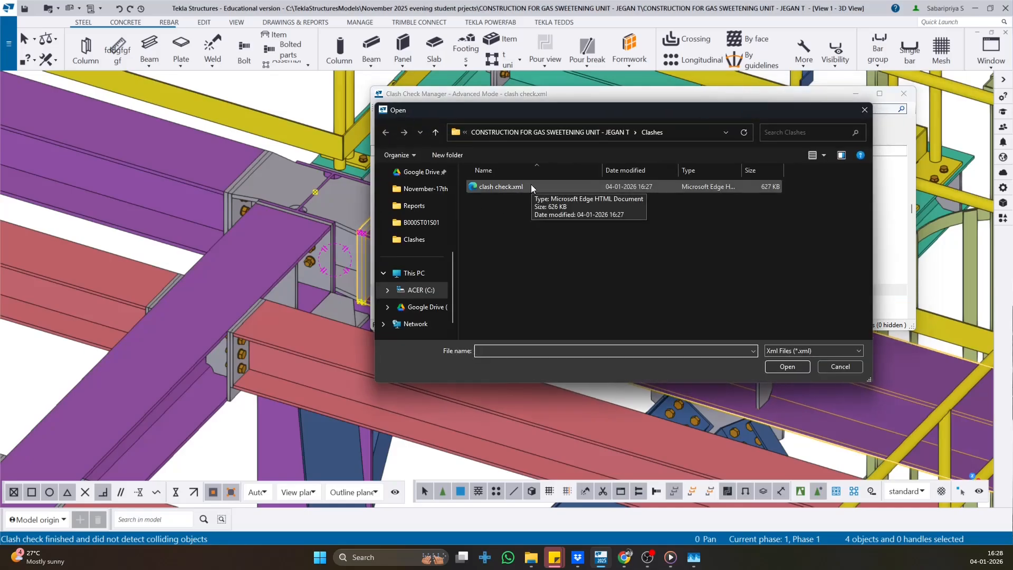
left_click(530, 186)
left_click(789, 367)
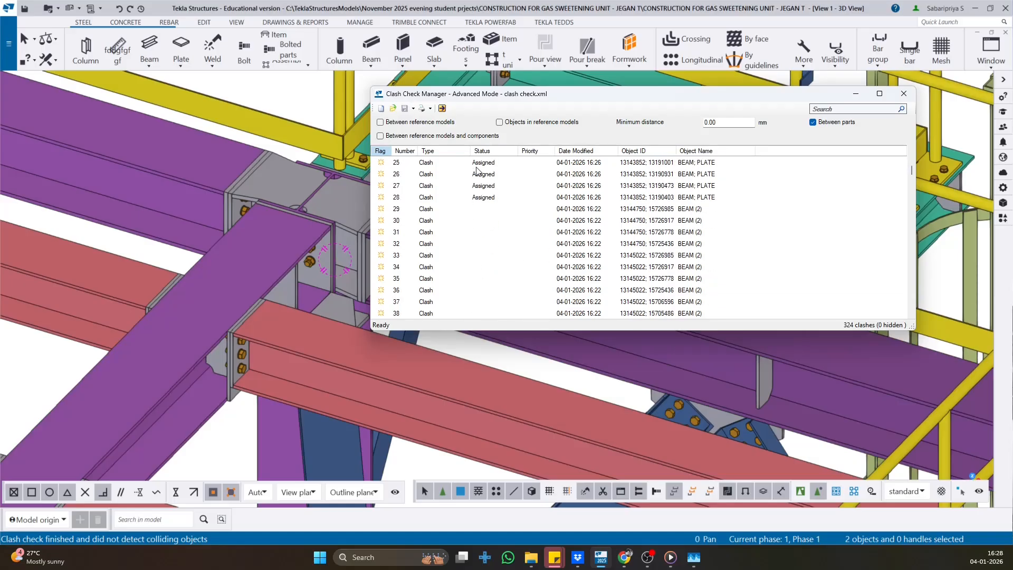
scroll(490, 185, "down", 10)
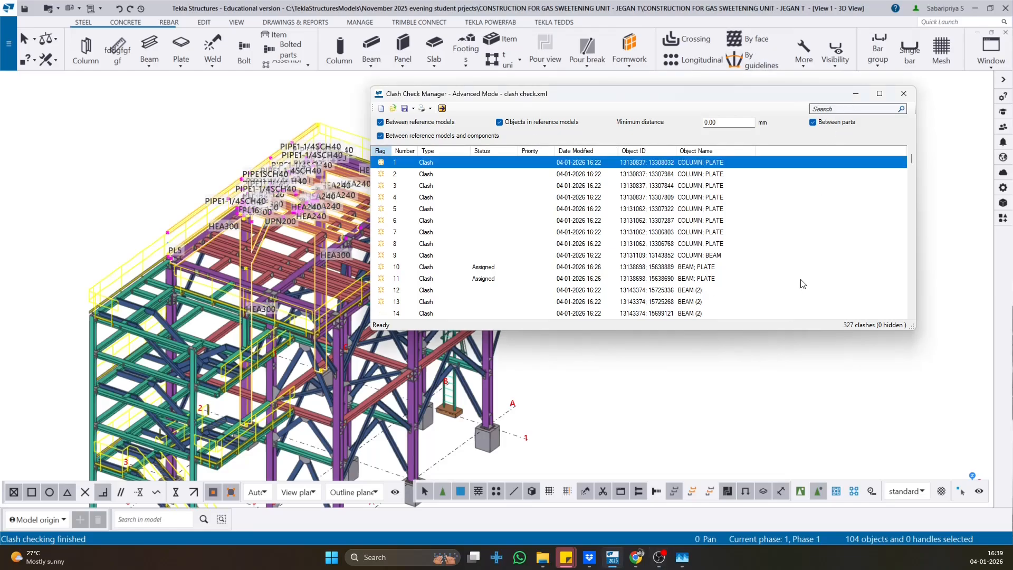
- Minimize the Clash Check Manager and add revit.ifc as a reference model at the model origin in the Default group
left_click(855, 94)
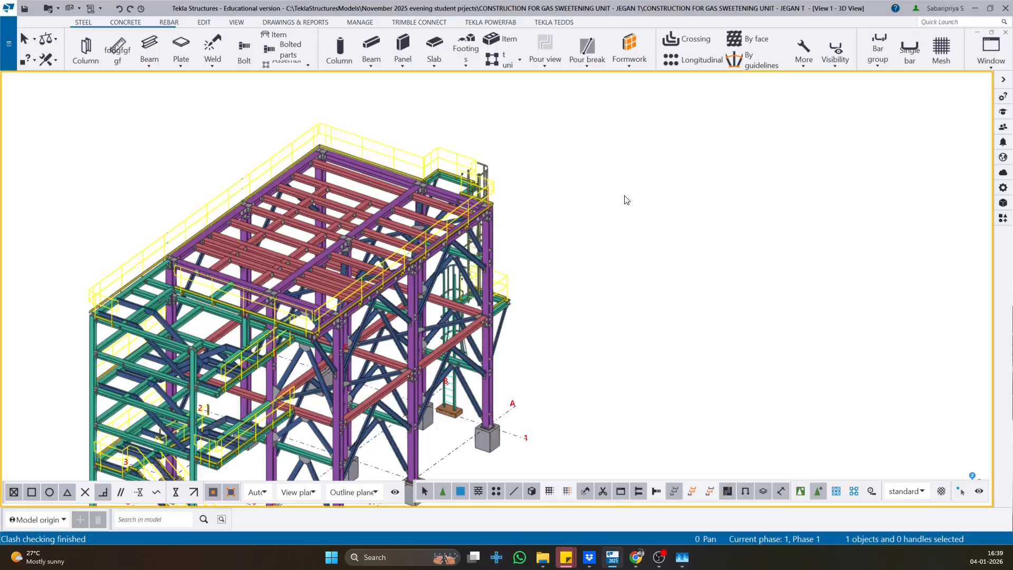
left_click(1003, 205)
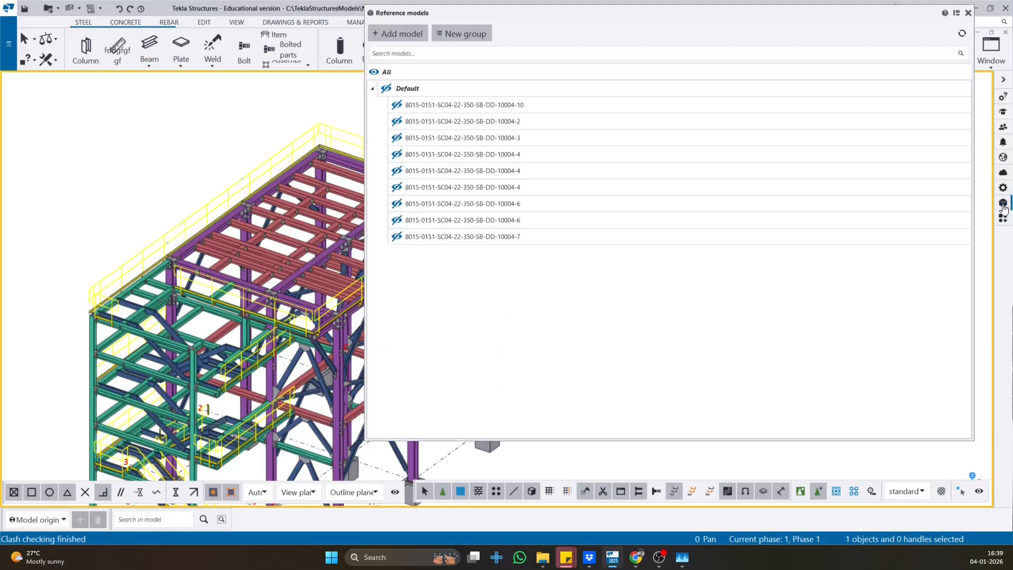
left_click(403, 35)
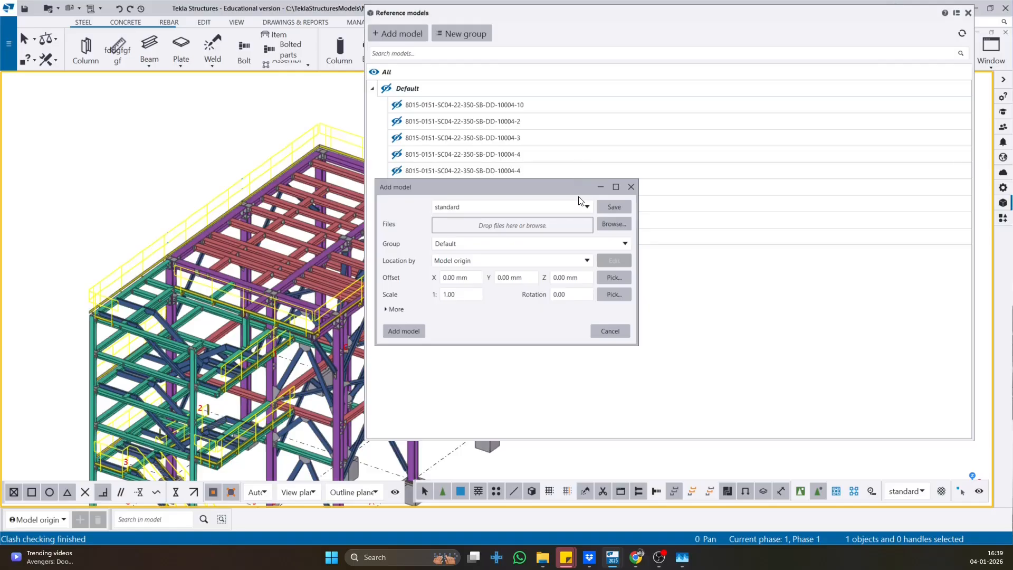
left_click(613, 226)
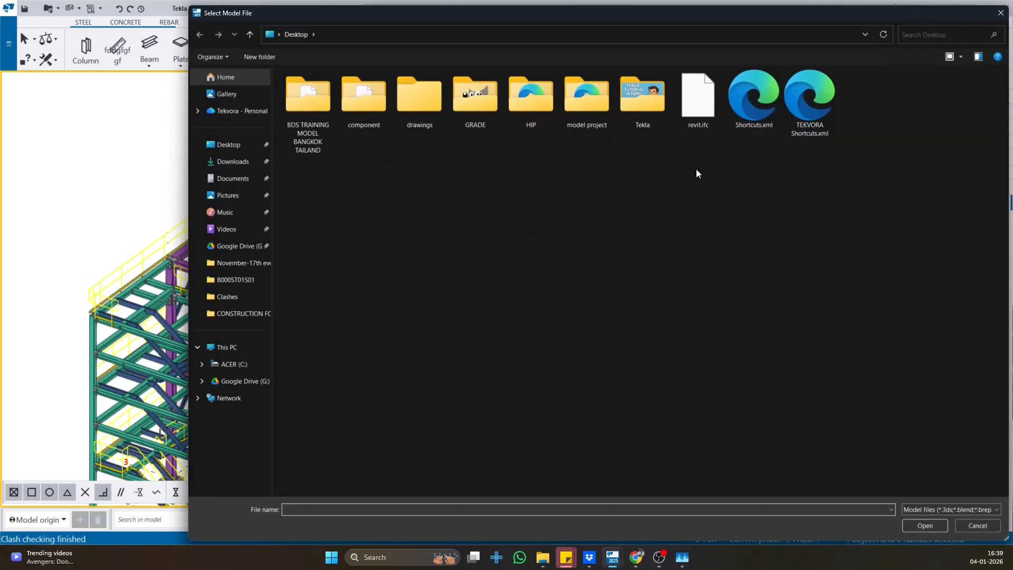
left_click(700, 124)
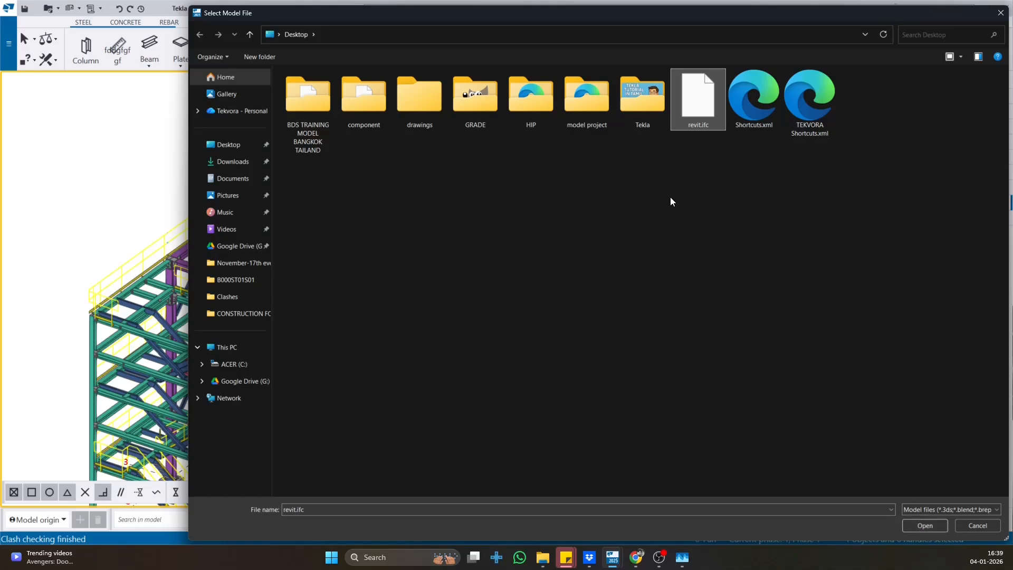
left_click(924, 525)
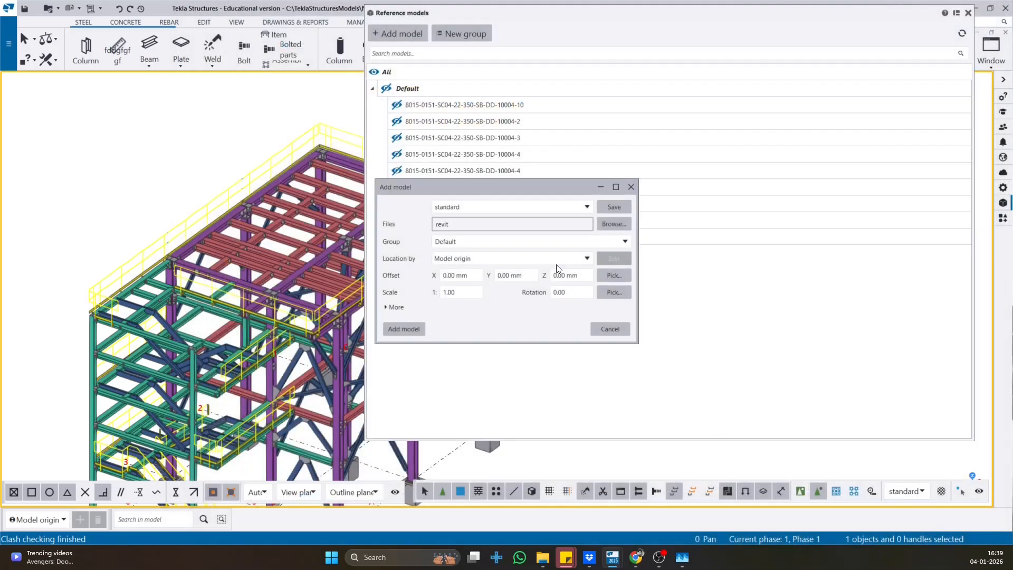
left_click(415, 331)
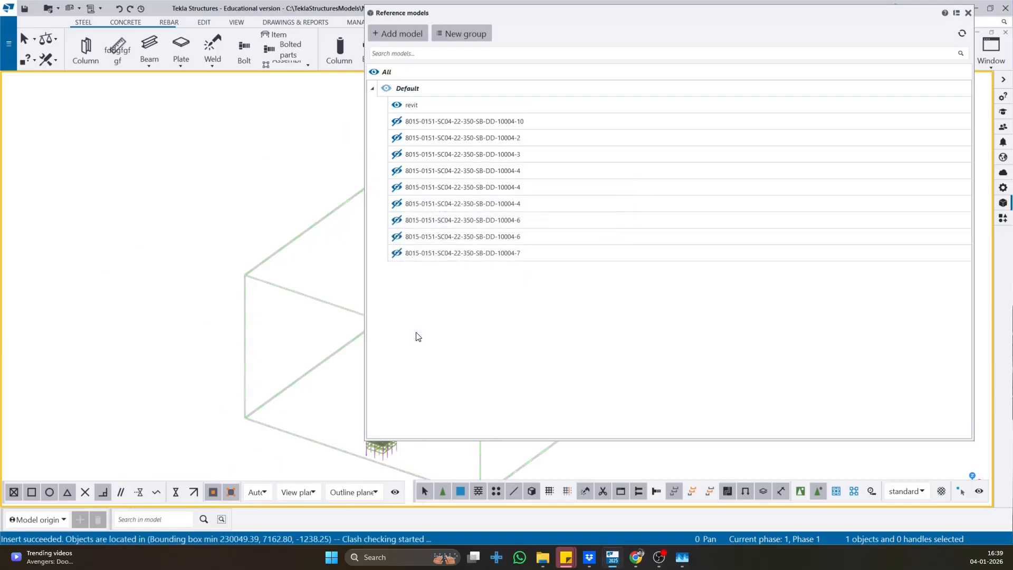
middle_click_drag(198, 286, 90, 164)
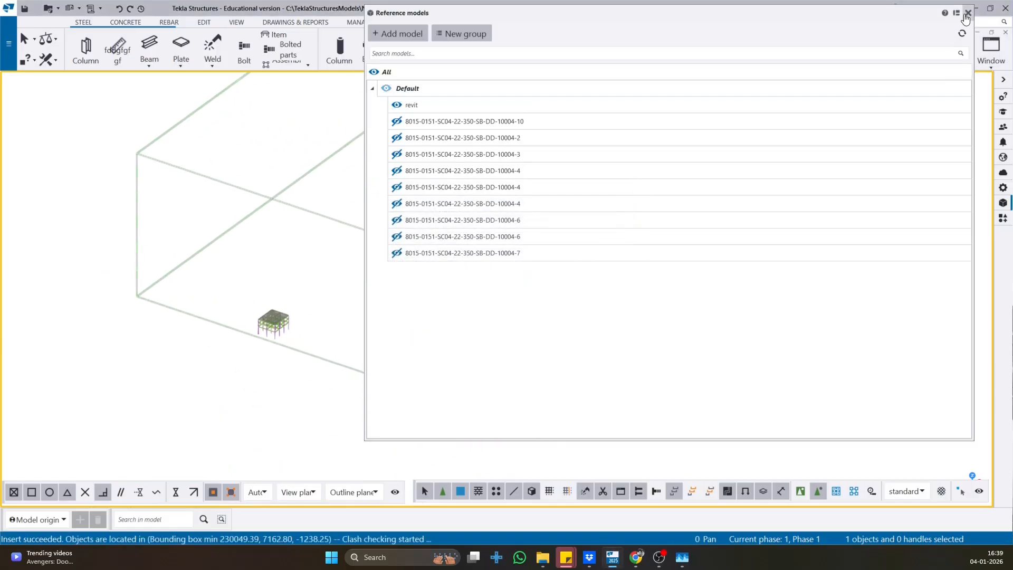
left_click(969, 13)
- Examine the inserted reference frame and its location relative to the gas sweetening unit's steel structure
middle_click_drag(380, 238, 453, 253)
scroll(338, 336, "up", 3)
scroll(353, 344, "up", 3)
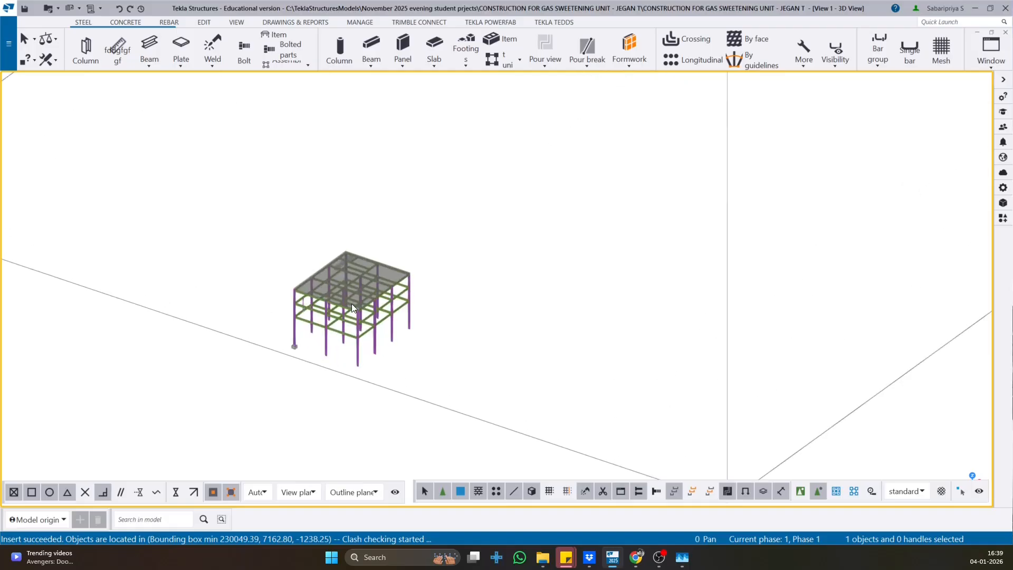
left_click(294, 346)
scroll(372, 320, "down", 2)
middle_click_drag(679, 96, 425, 454)
scroll(420, 344, "up", 7)
scroll(421, 344, "up", 6)
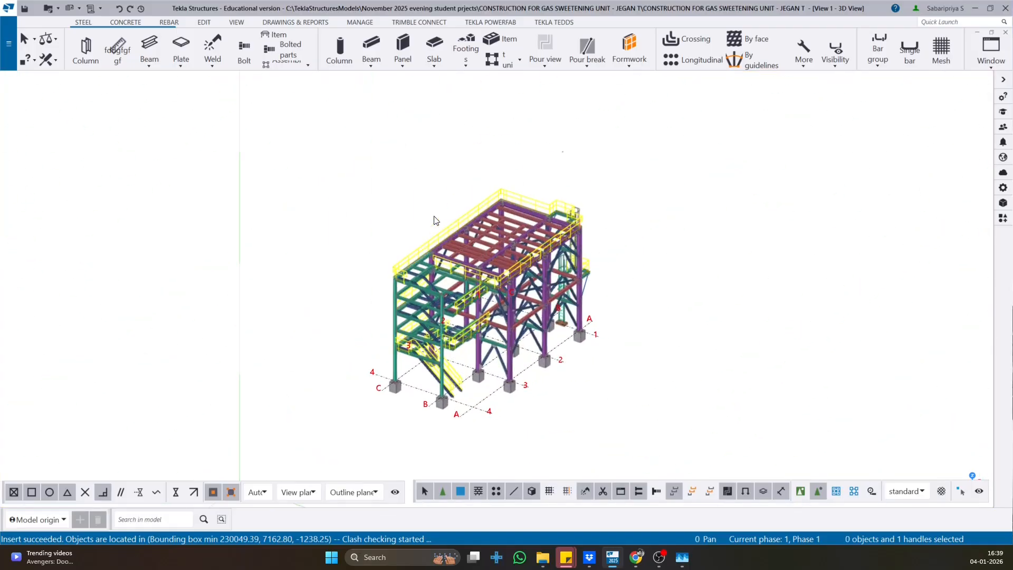
scroll(447, 219, "down", 10)
middle_click_drag(409, 416, 517, 171)
scroll(404, 383, "up", 10)
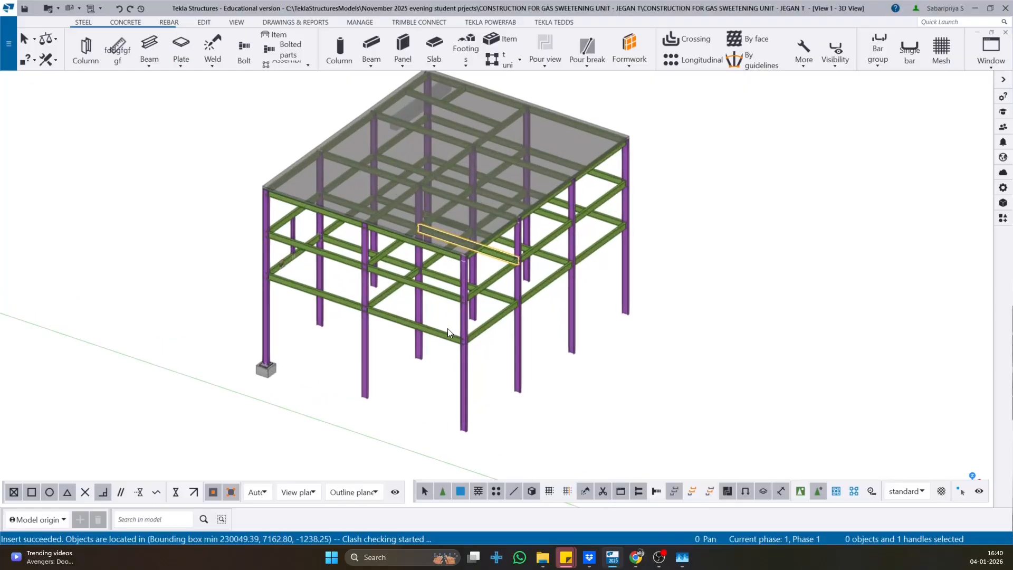
middle_click_drag(447, 329, 448, 361)
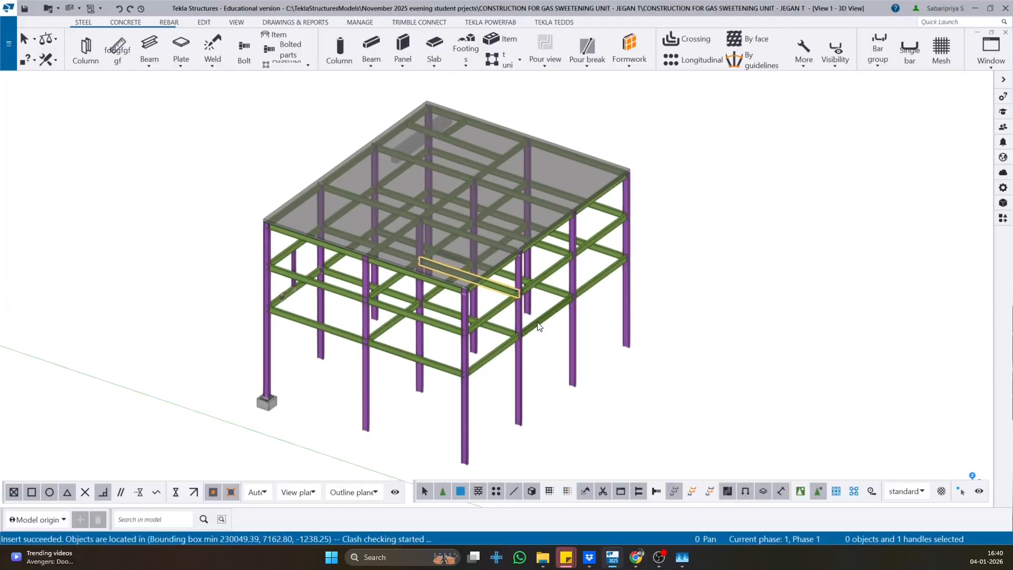
scroll(604, 242, "down", 8)
middle_click_drag(636, 291, 769, 197)
scroll(686, 206, "up", 10)
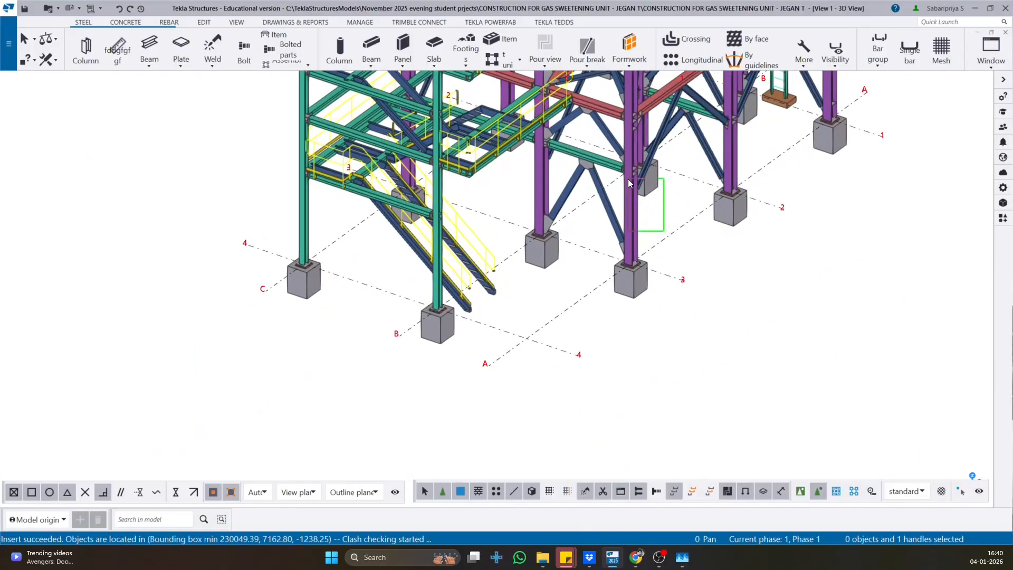
- Bring back the Clash Check Manager by running Clash Check on the parts around the column at grid A-3
right_click(639, 169)
left_click(686, 260)
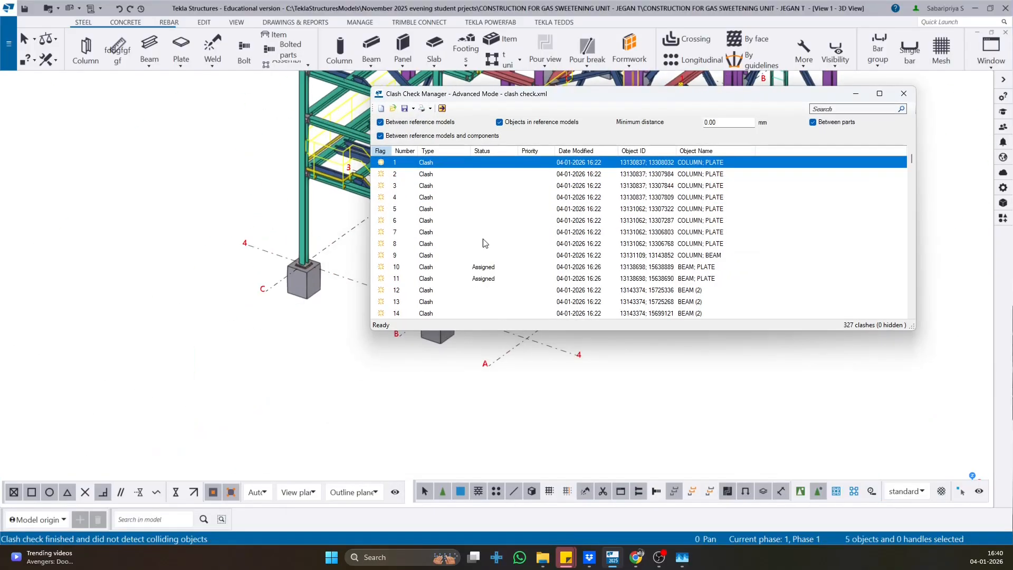
- Open the reference object properties of a corner column in the revit reference frame
scroll(193, 335, "down", 3)
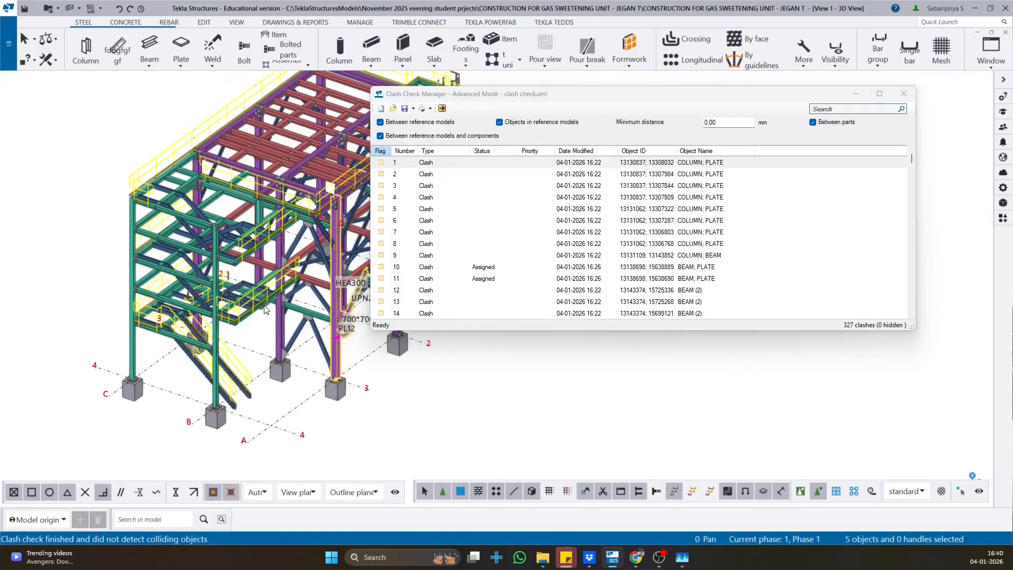
scroll(234, 268, "down", 5)
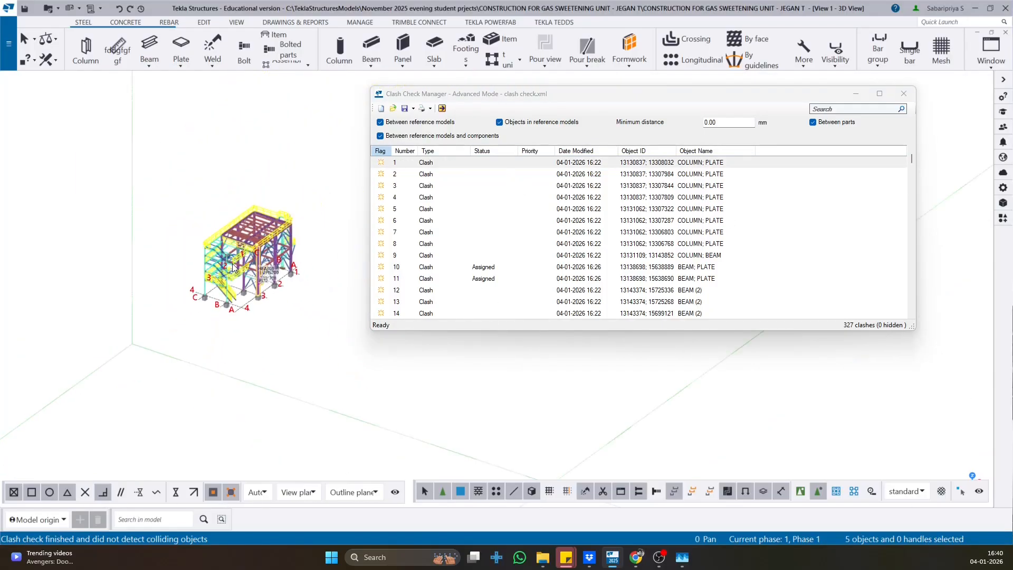
scroll(233, 267, "down", 2)
middle_click_drag(233, 268, 308, 95)
middle_click_drag(232, 384, 269, 137)
middle_click_drag(205, 406, 237, 84)
middle_click_drag(206, 289, 192, 95)
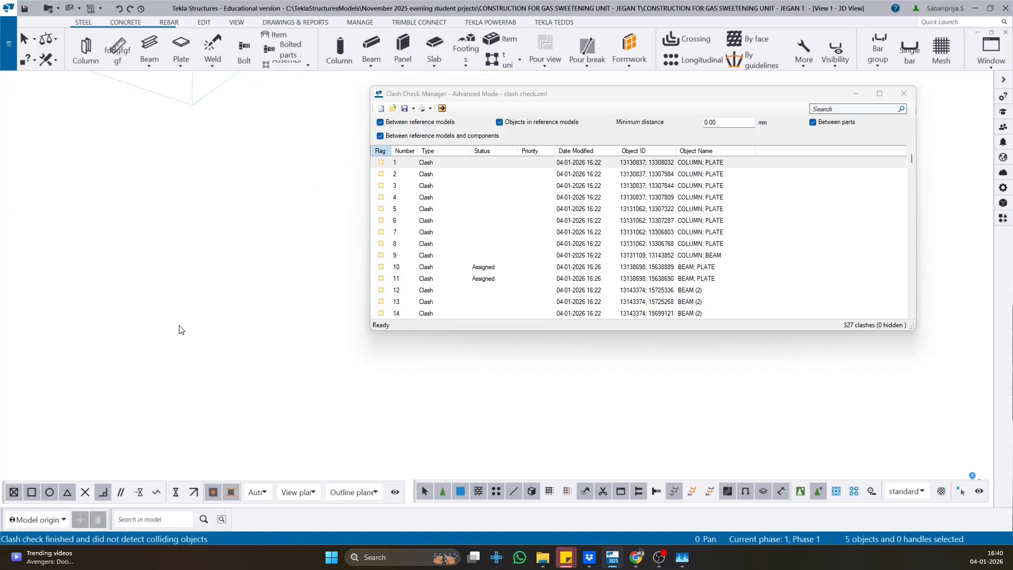
middle_click_drag(207, 231, 205, 373)
middle_click_drag(143, 428, 269, 364)
middle_click_drag(201, 133, 197, 195)
scroll(214, 162, "up", 5)
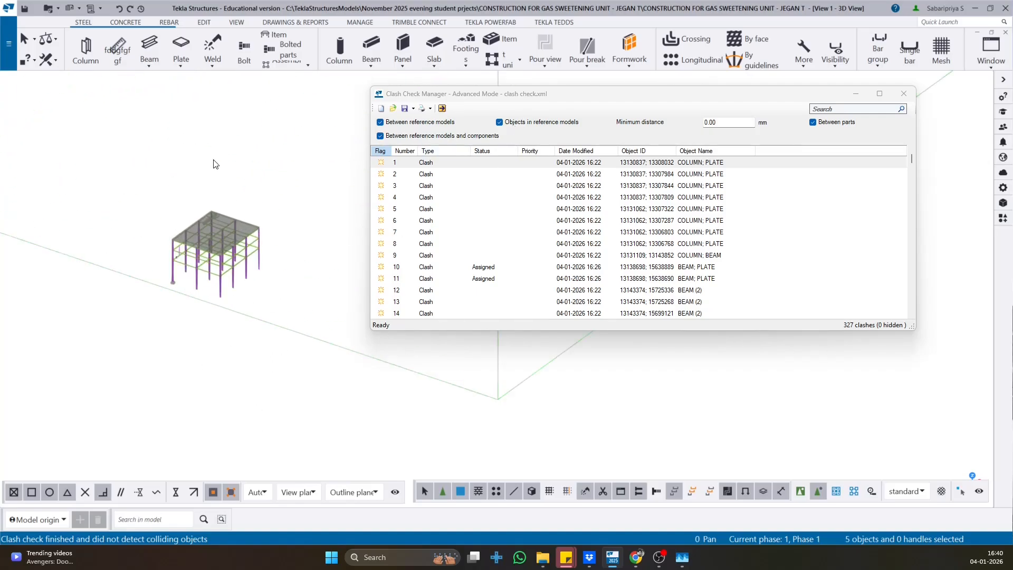
scroll(249, 266, "up", 2)
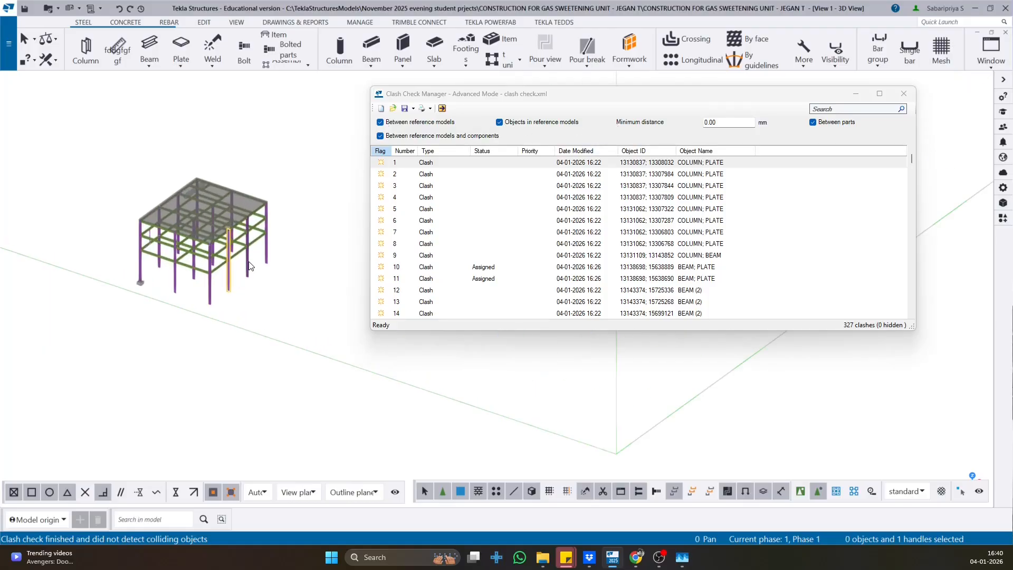
left_click_drag(257, 279, 295, 211)
scroll(269, 200, "up", 4)
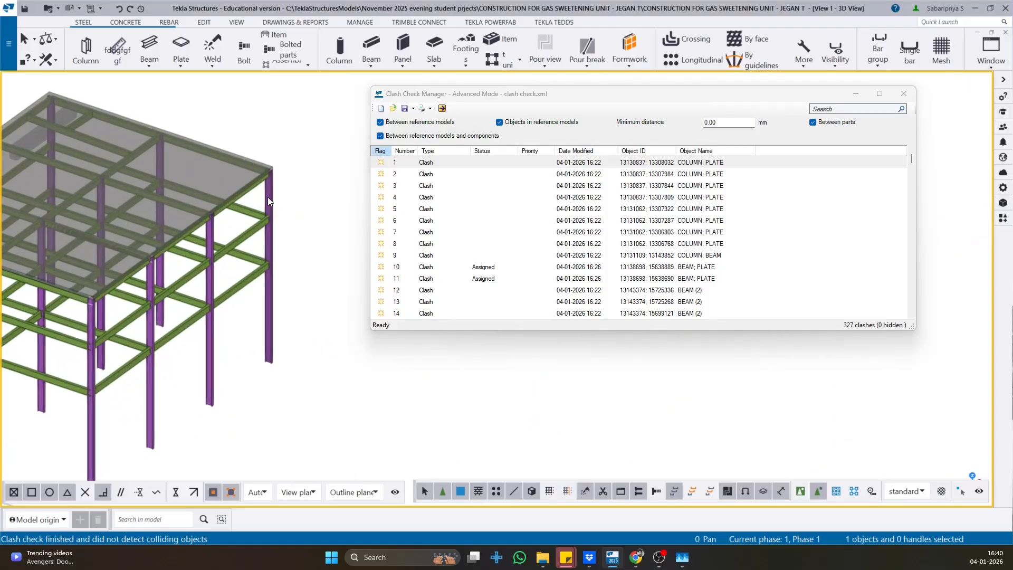
double_click(267, 195)
left_click_drag(745, 118, 594, 135)
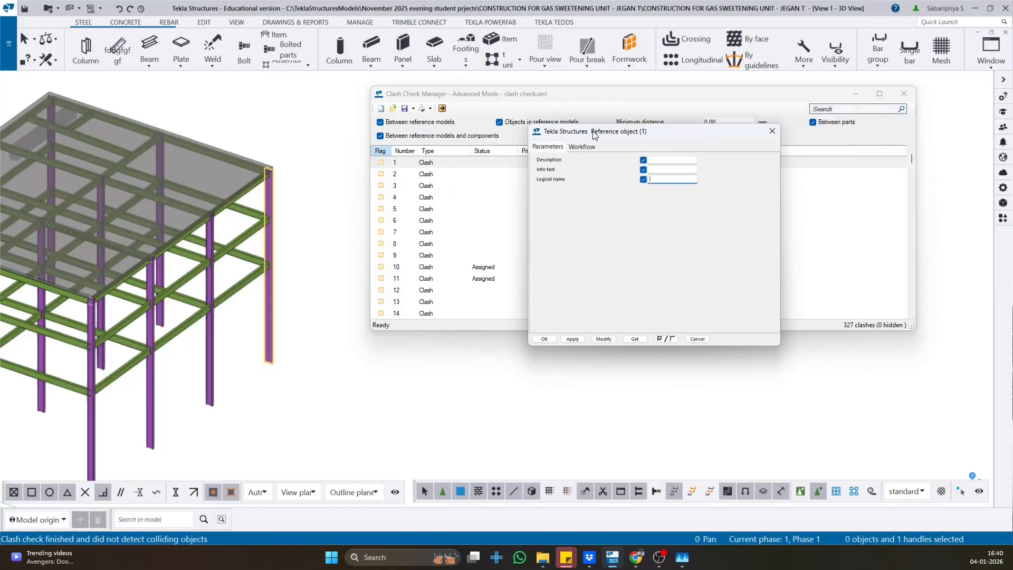
- Switch the visibility of reference objects off and back on in the 3D view's display settings
double_click(301, 217)
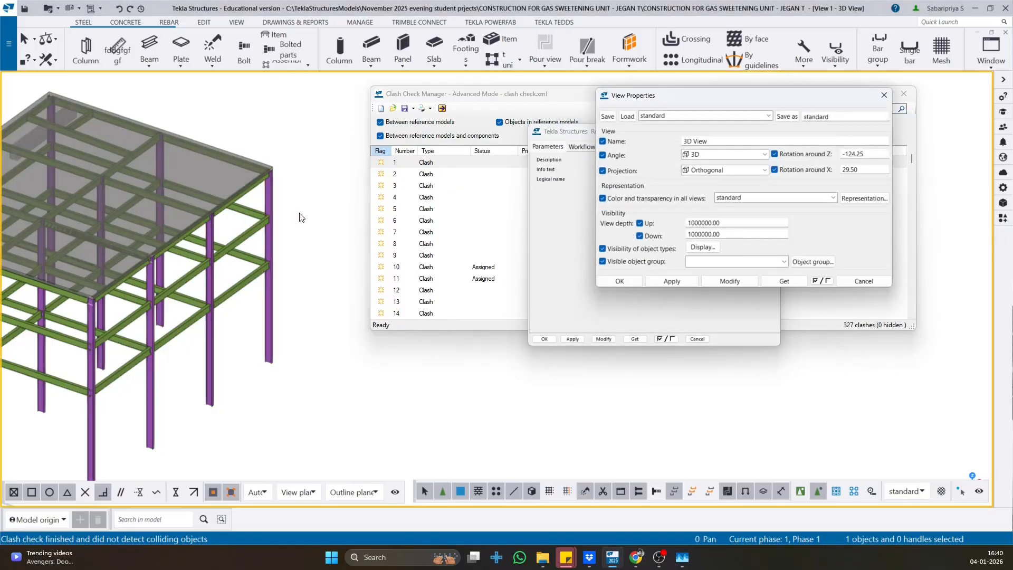
left_click(703, 247)
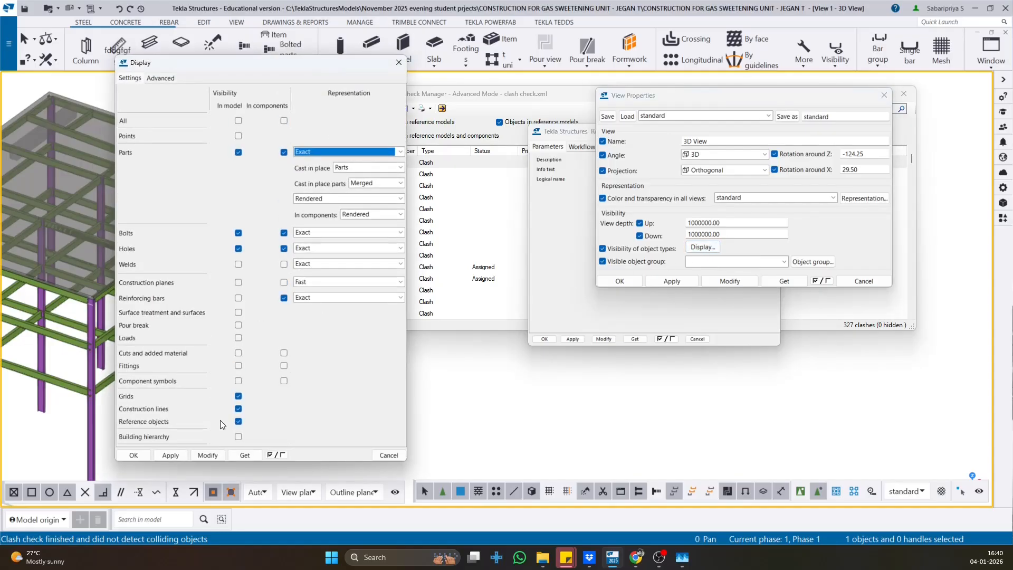
left_click(238, 422)
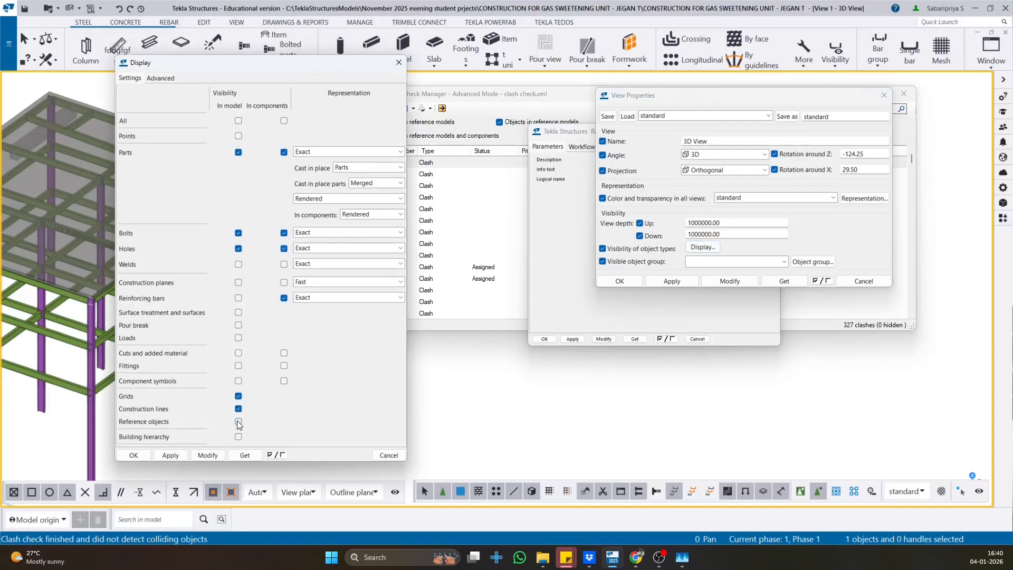
left_click(217, 454)
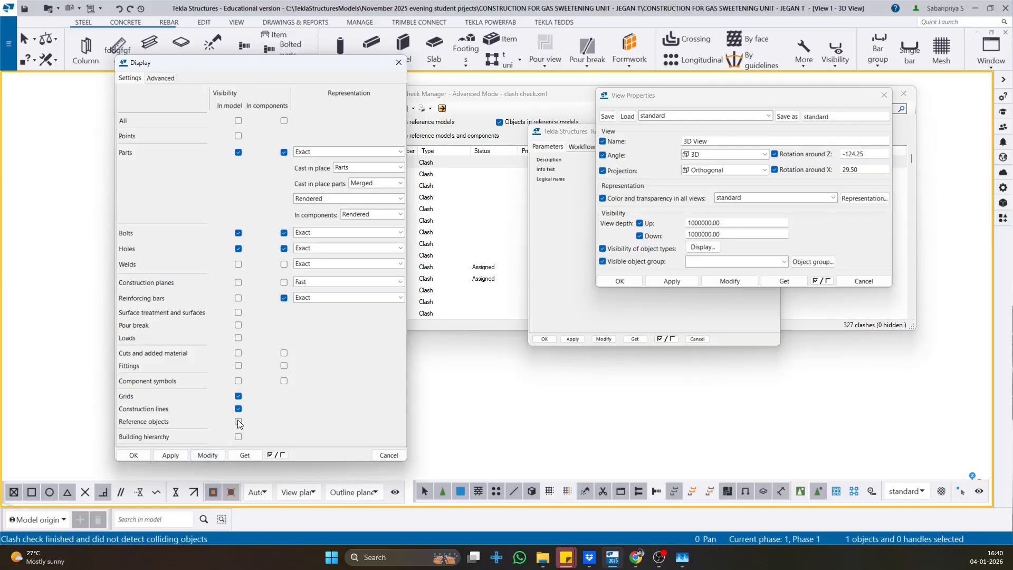
left_click(213, 453)
left_click(382, 456)
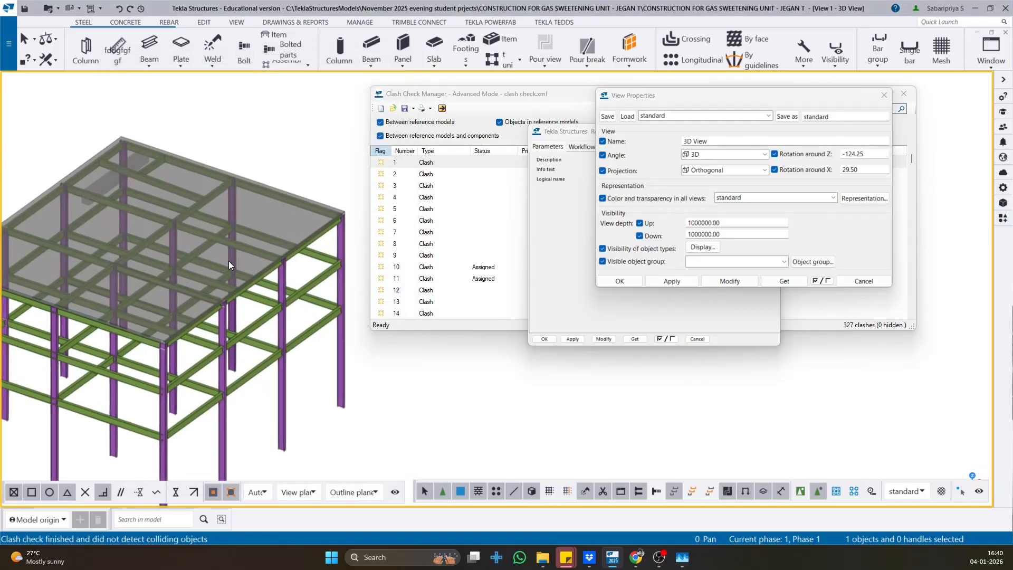
- Select the roof slab and adjoining columns and beams of the reference frame and run Clash Check on them
scroll(242, 264, "down", 1)
left_click_drag(347, 349, 283, 192)
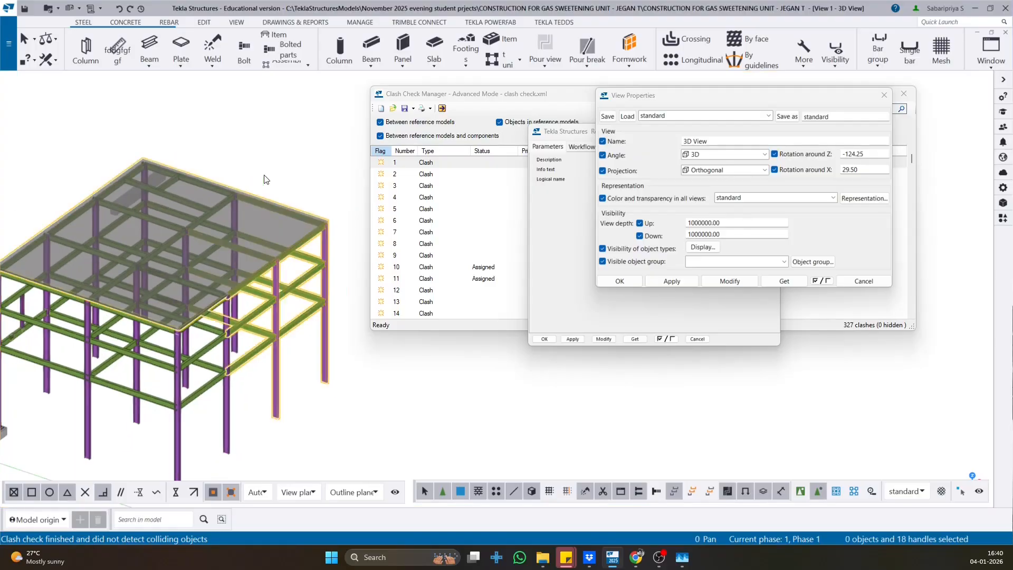
left_click(471, 105)
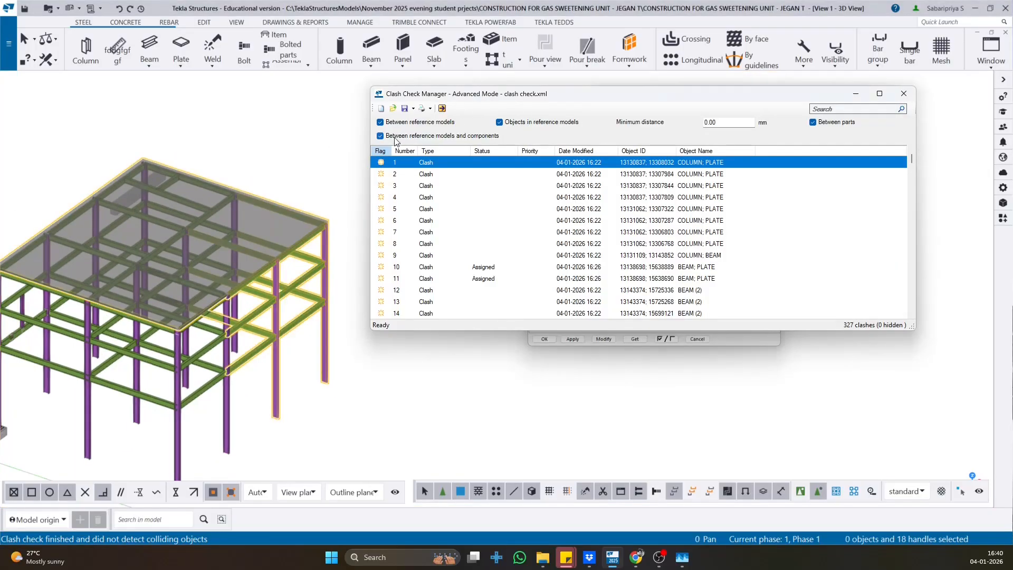
right_click(267, 134)
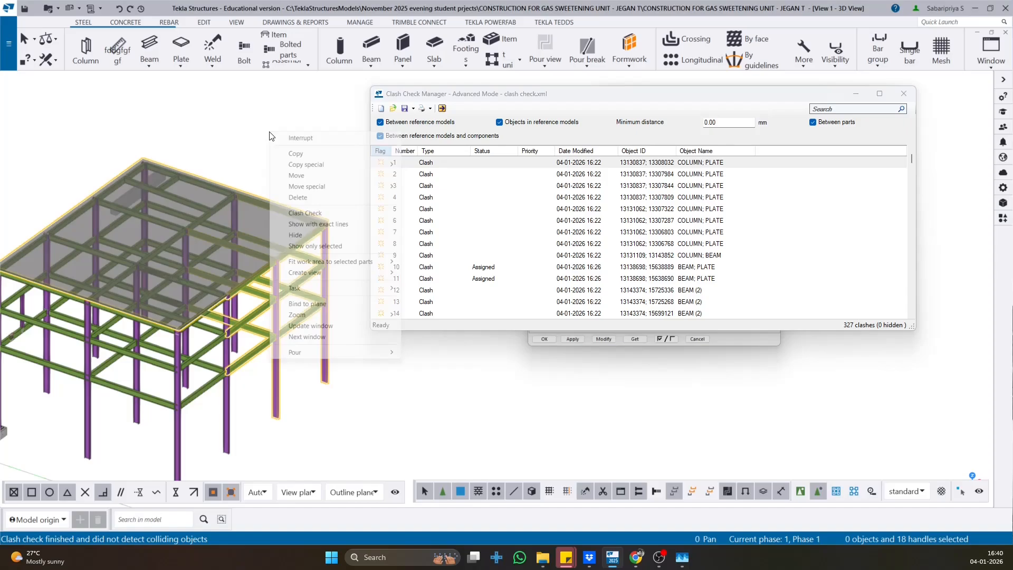
left_click(299, 212)
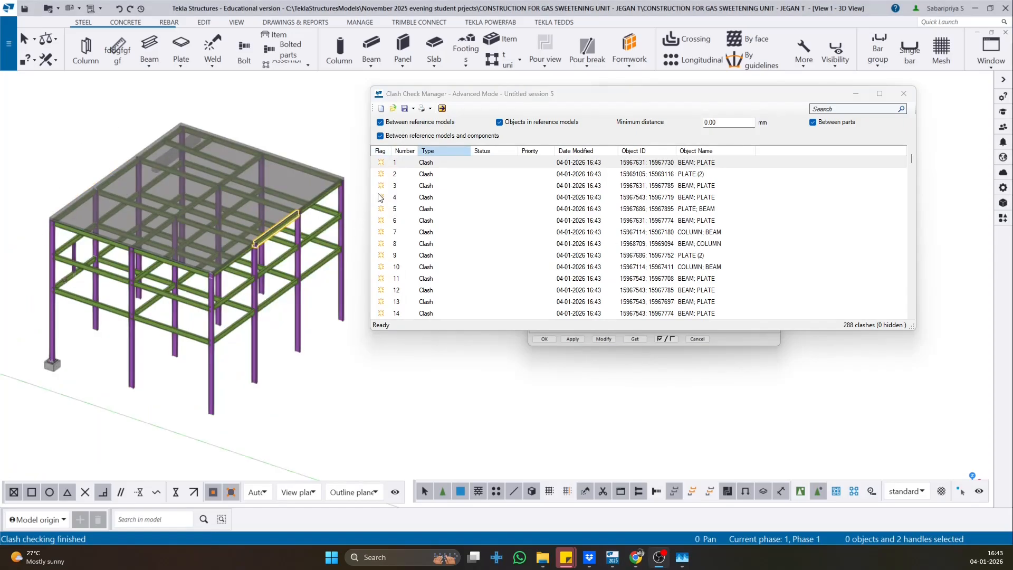
- Sort the clash list by object name and select the beam-to-beam complex clash number 288
left_click(698, 152)
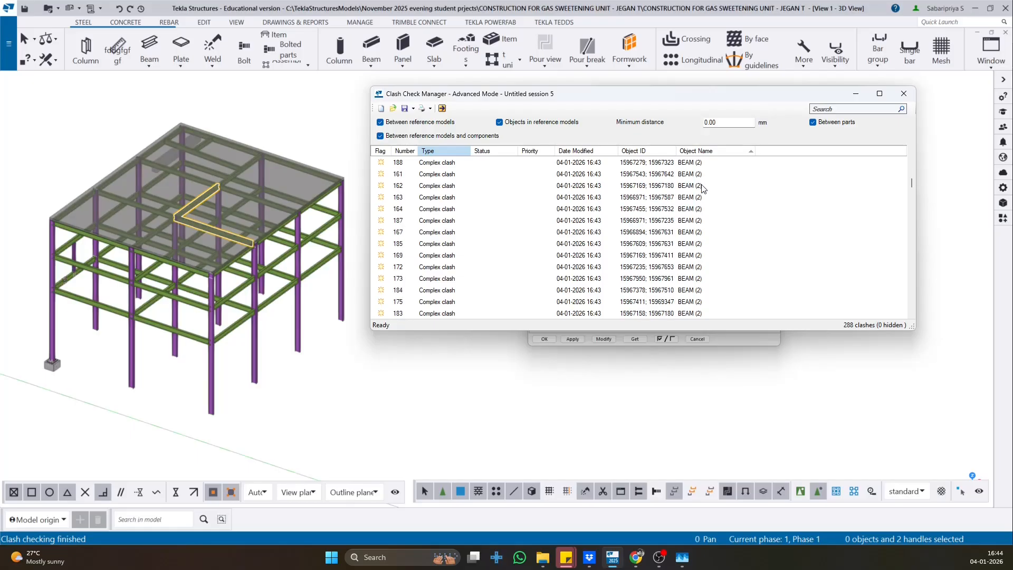
scroll(703, 189, "up", 9)
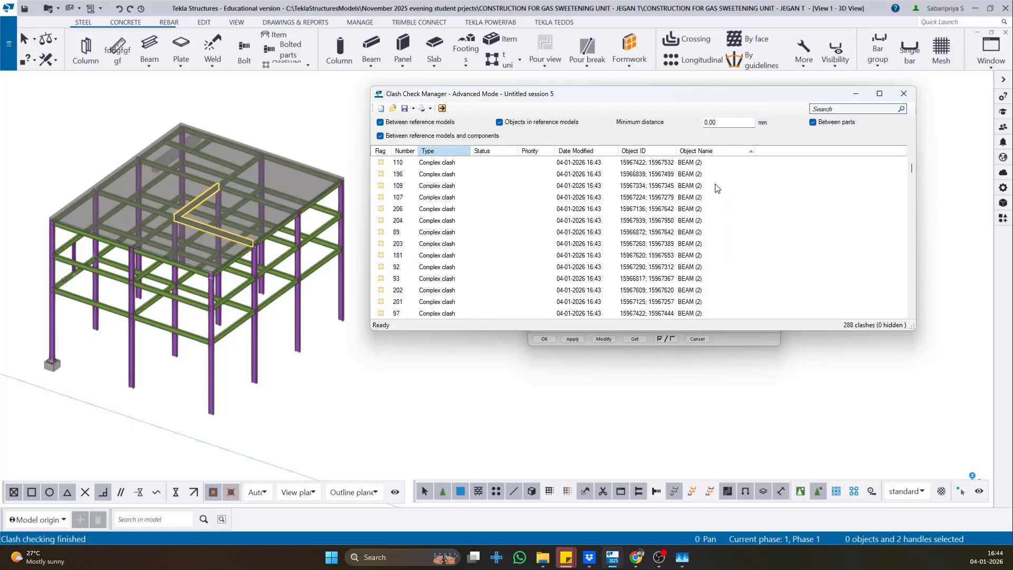
scroll(710, 180, "up", 6)
left_click(703, 165)
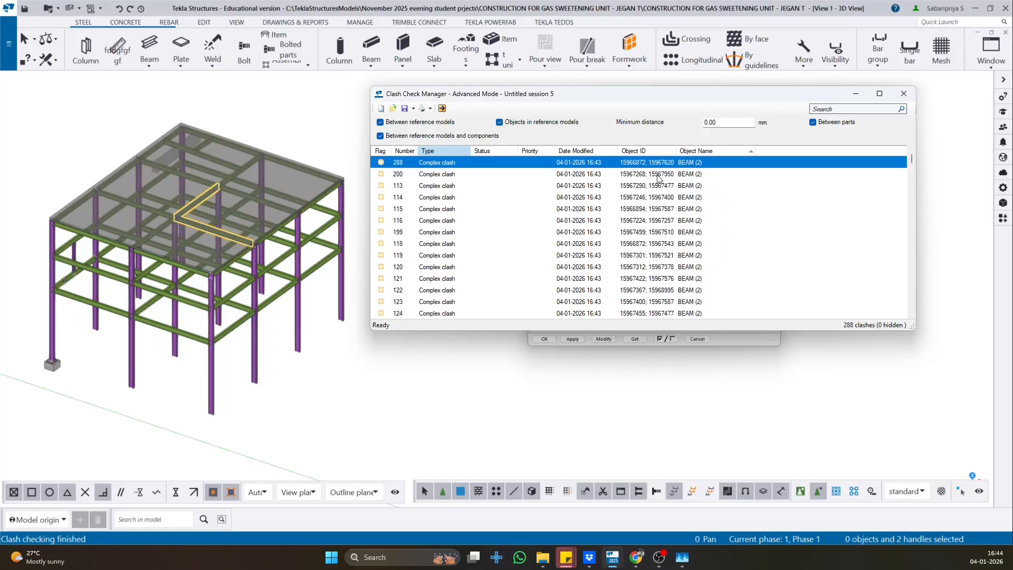
left_click(661, 179)
left_click(705, 164)
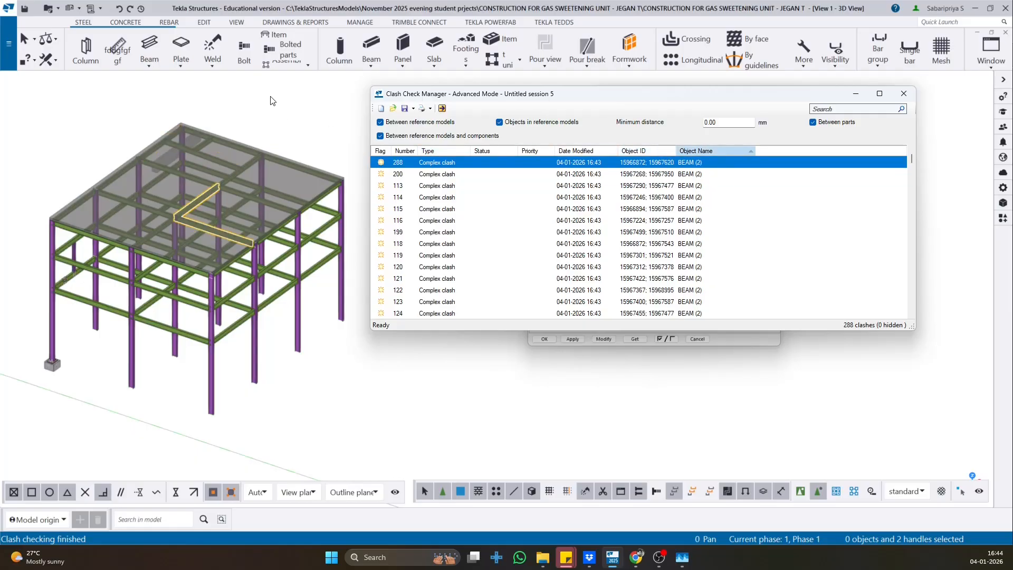
- Zoom to the two clashing beams, set the view rotation origin at their joint, and examine the overlap
right_click(278, 83)
mouse_move(305, 262)
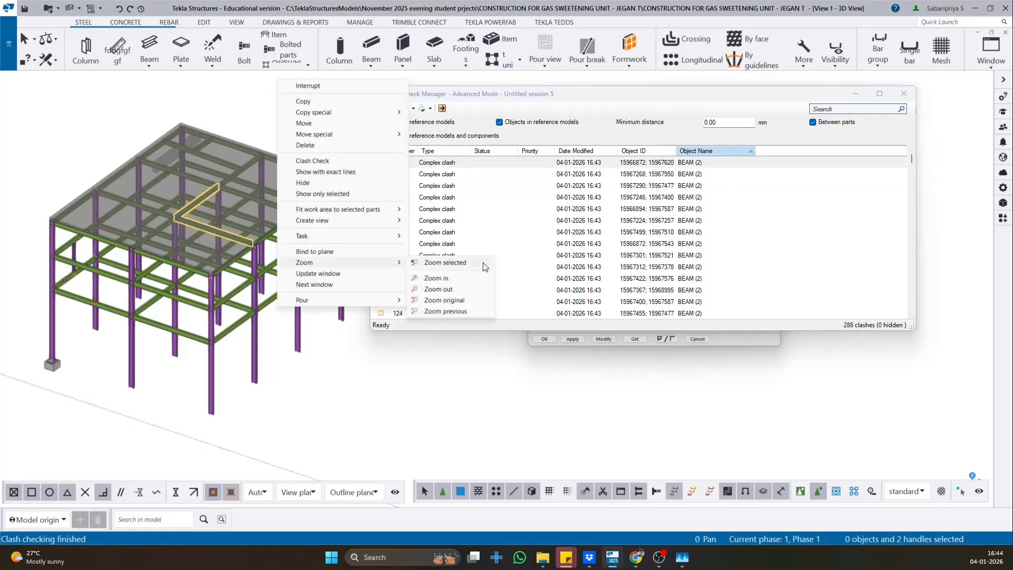
left_click(443, 262)
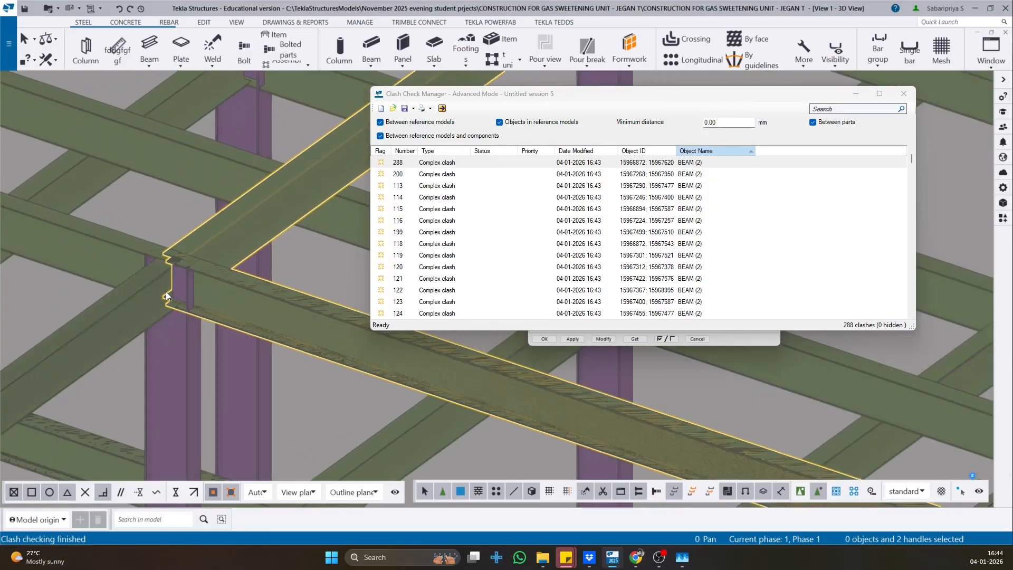
key("ctrl+r")
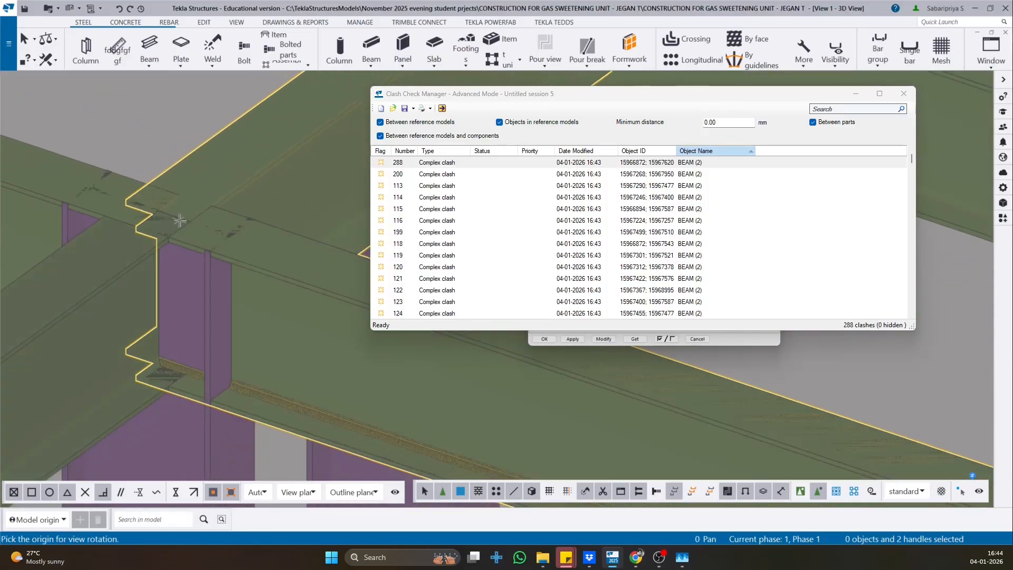
left_click(182, 219)
left_click_drag(211, 248, 225, 226)
scroll(226, 226, "down", 2)
- Select the beam-to-beam complex clash number 113 for inspection
left_click(688, 186)
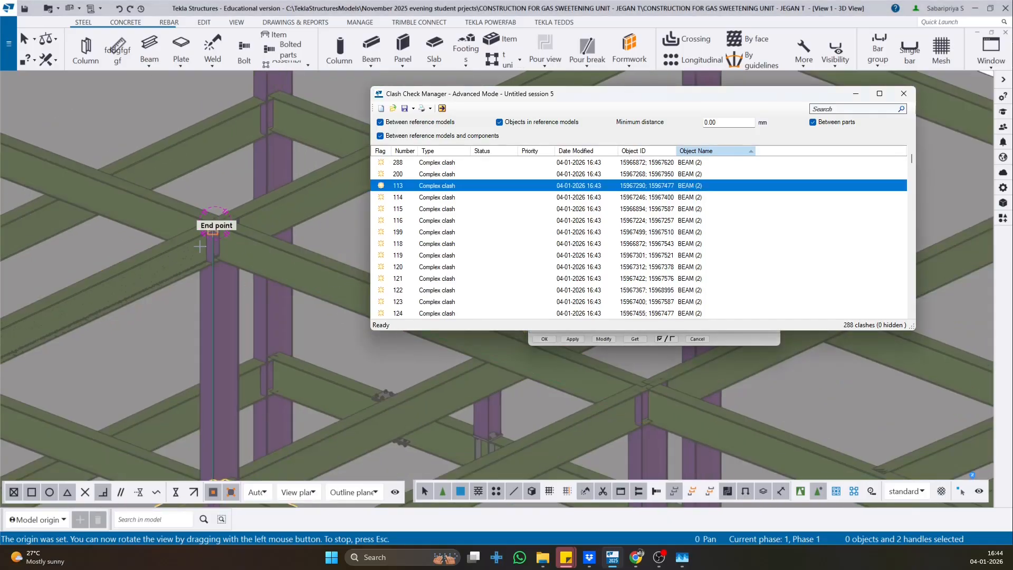